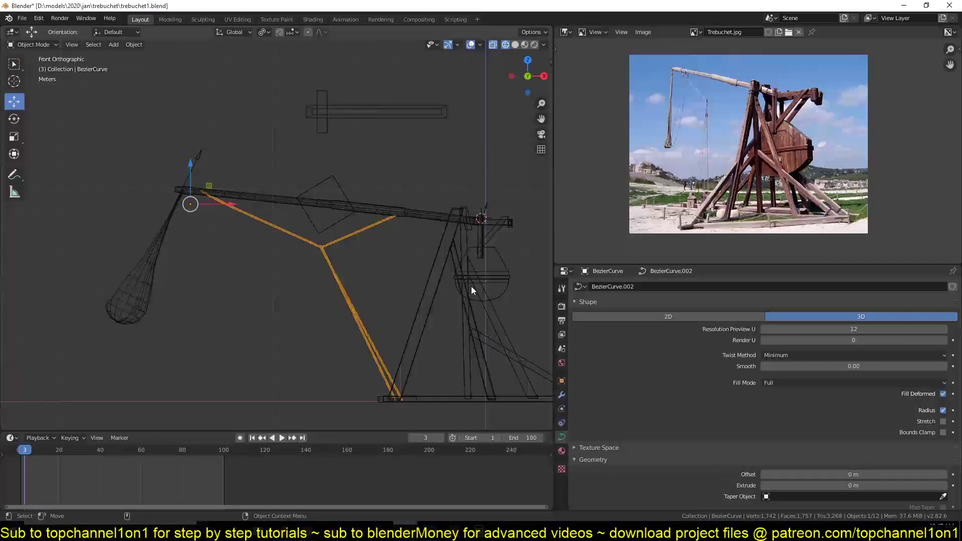
Step: Set the rope curve's bevel depth to 0 m
middle_click_drag(333, 322, 347, 273, "shift")
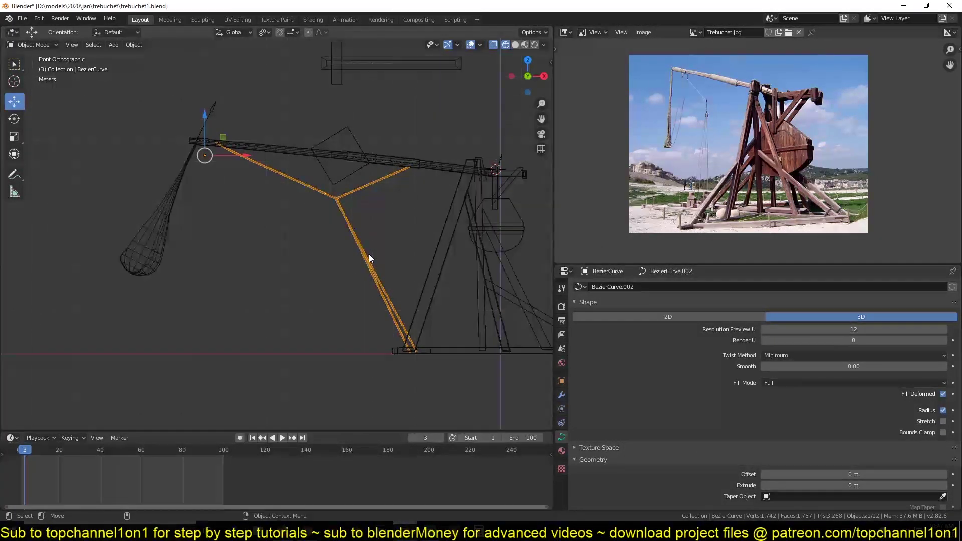
scroll(368, 254, "up", 5)
scroll(582, 416, "down", 8)
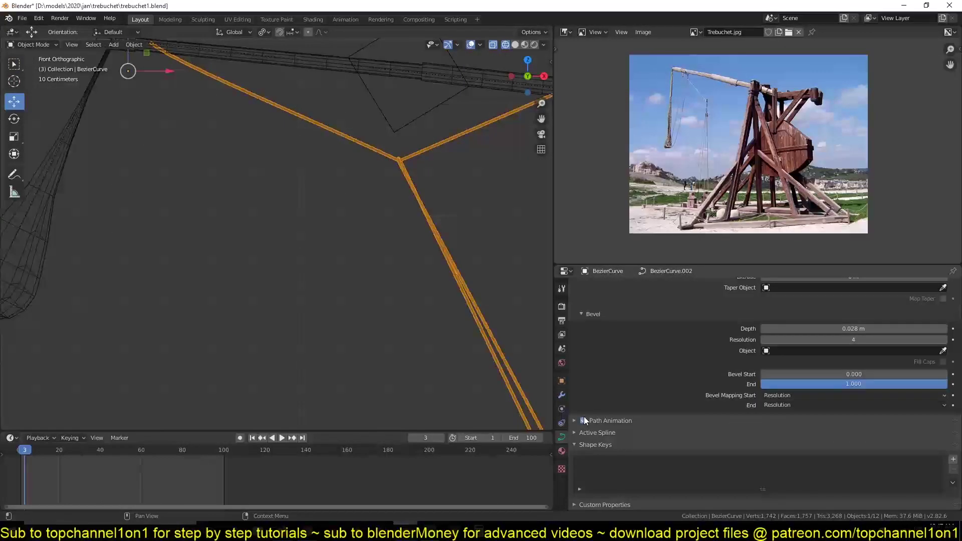
scroll(587, 411, "up", 3)
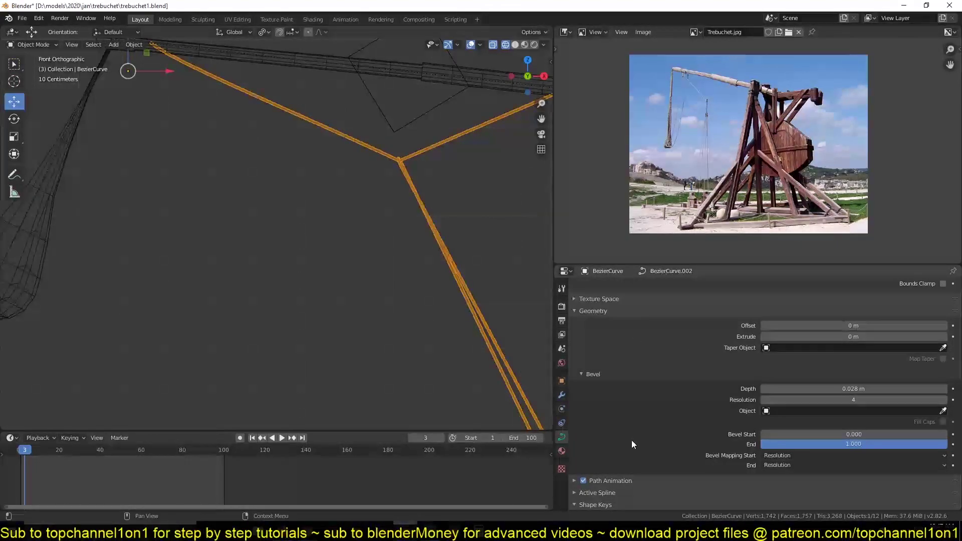
double_click(812, 389)
type("0")
key("Return")
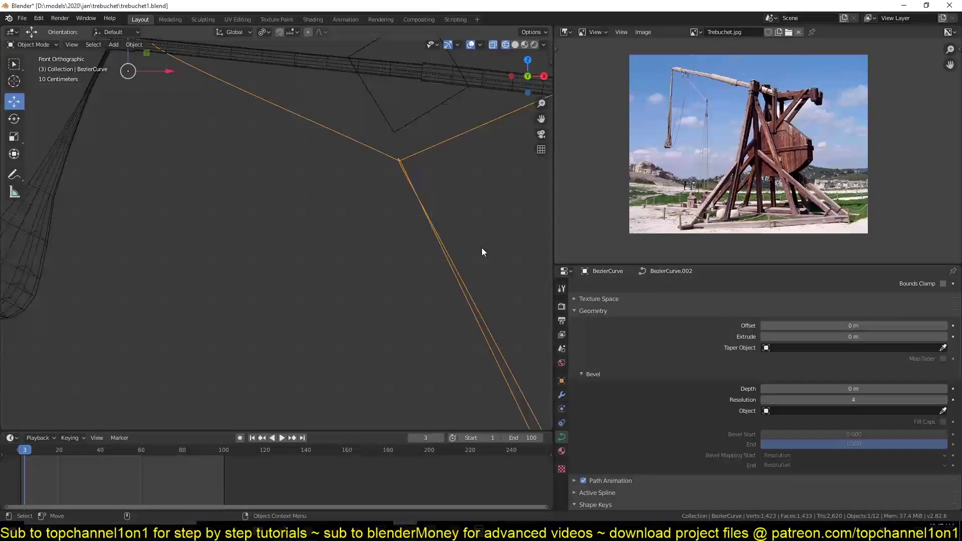
Step: Try converting the rope object with Curve from Mesh/Text and inspect its points in Edit Mode
scroll(446, 249, "down", 3)
key("Tab")
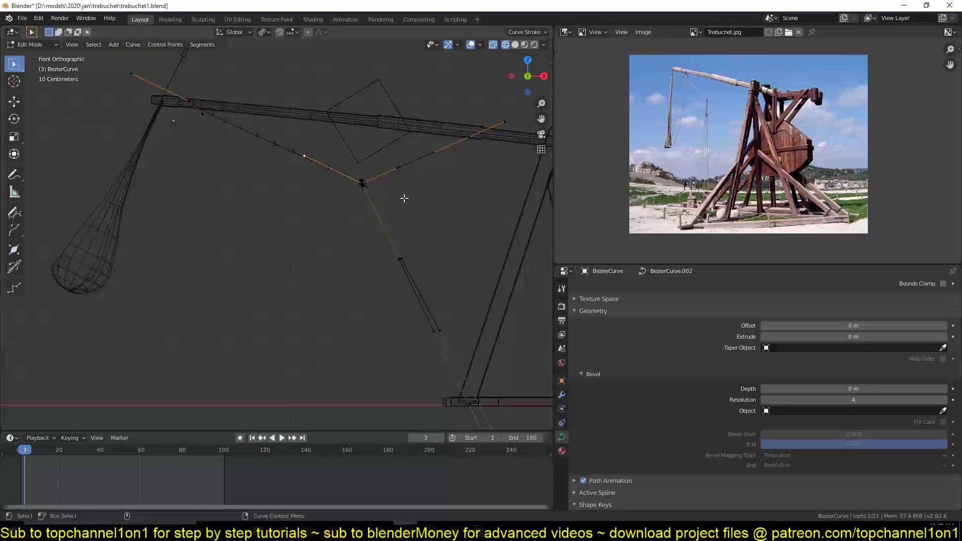
key("Tab")
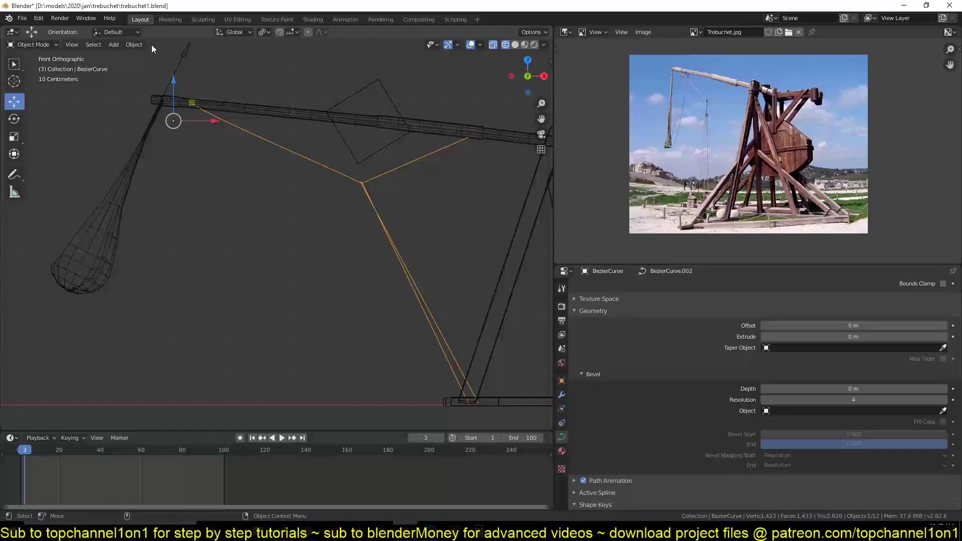
left_click(135, 44)
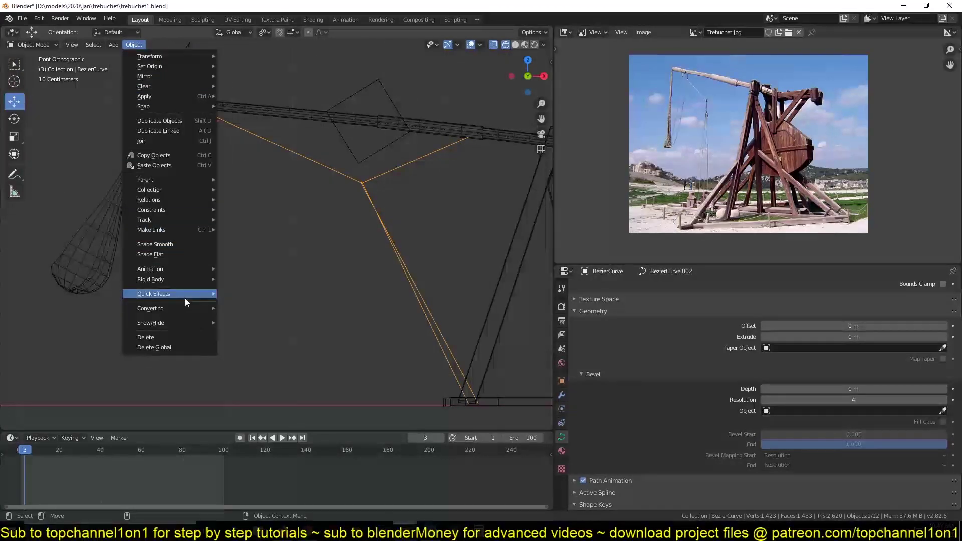
mouse_move(200, 307)
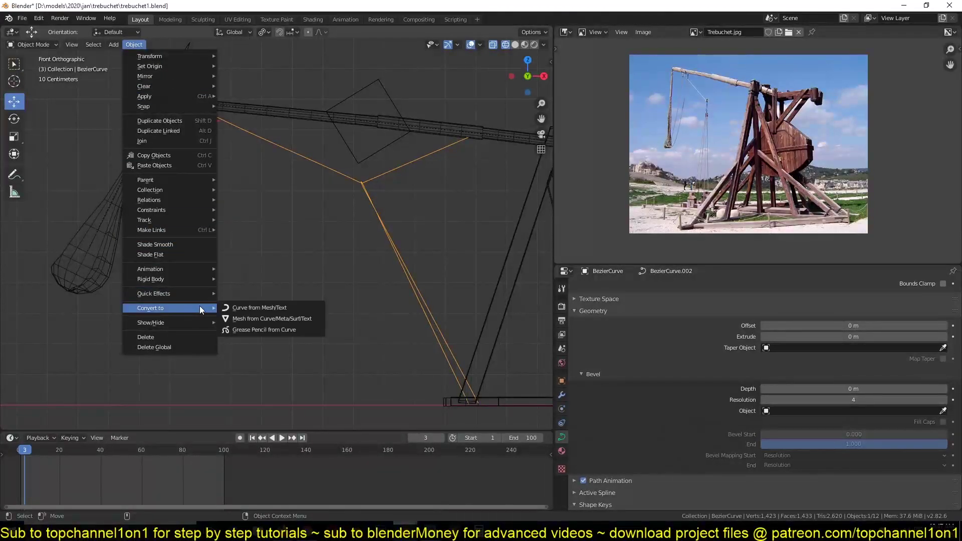
left_click(276, 307)
key("Tab")
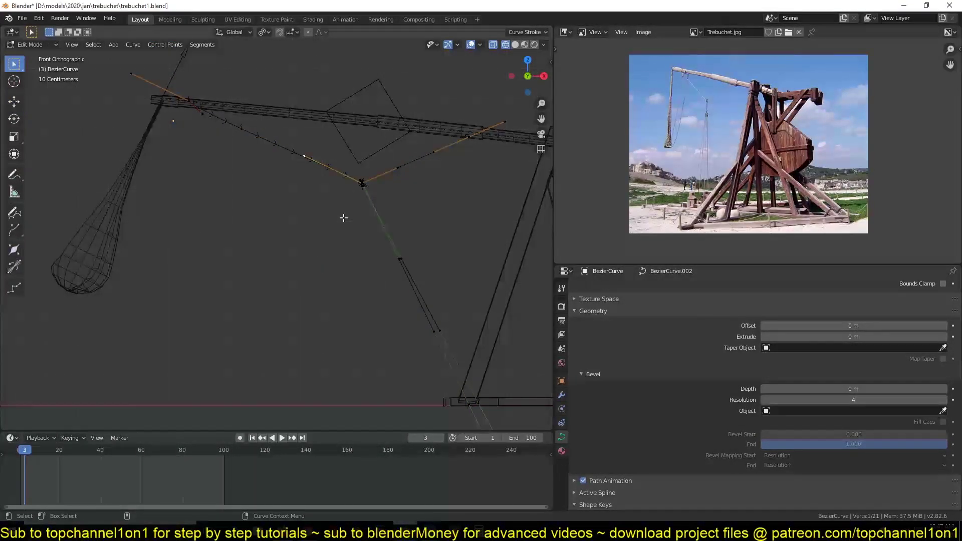
key("Tab")
Step: Convert the rope curve to a mesh
left_click(134, 49)
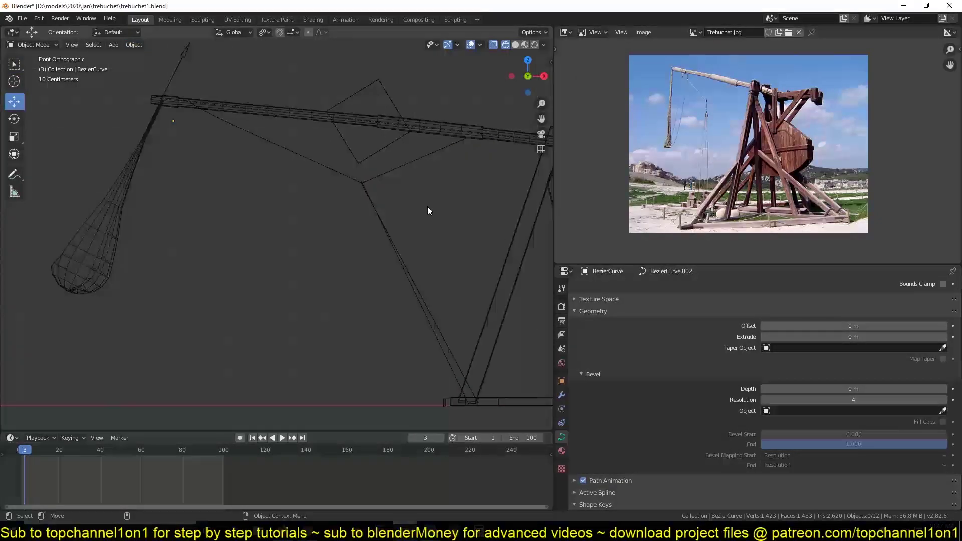
right_click(378, 213)
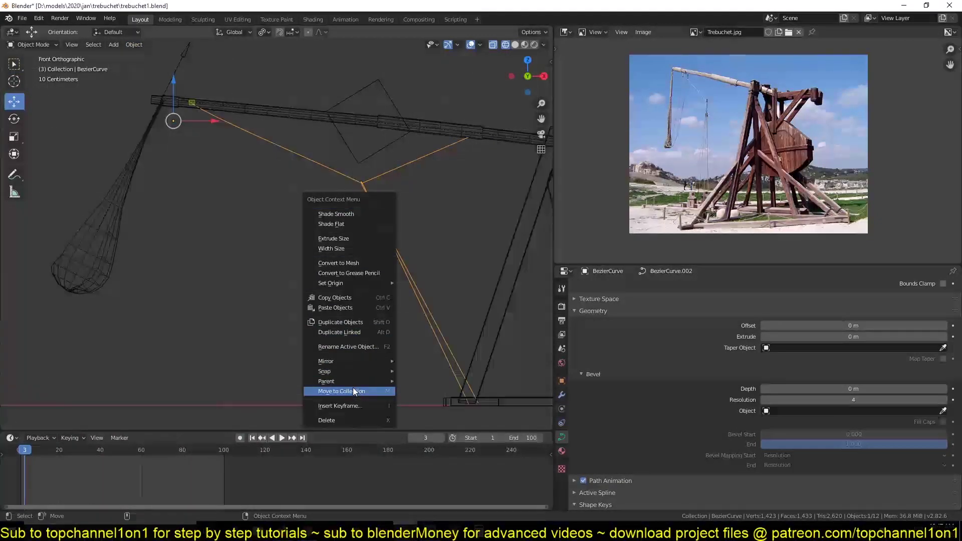
left_click(367, 263)
Step: Subdivide the rope's three long edges, one to the beam and two to the base, four times with one cut each
key("Tab")
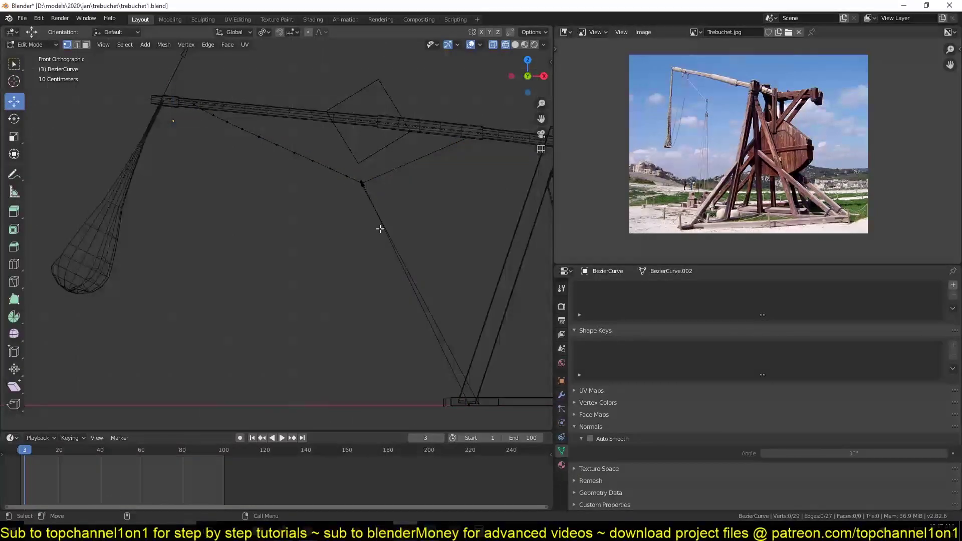
left_click(483, 133)
middle_click_drag(380, 177, 420, 213)
key("KP_Decimal")
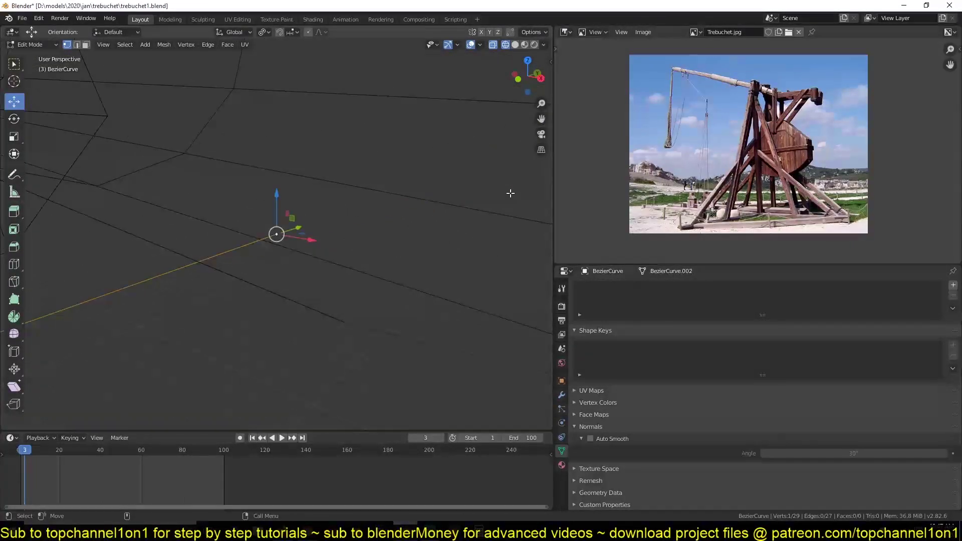
key("2")
left_click(252, 220)
middle_click_drag(252, 220, 422, 403)
left_click(133, 389, "shift")
left_click(61, 403, "shift")
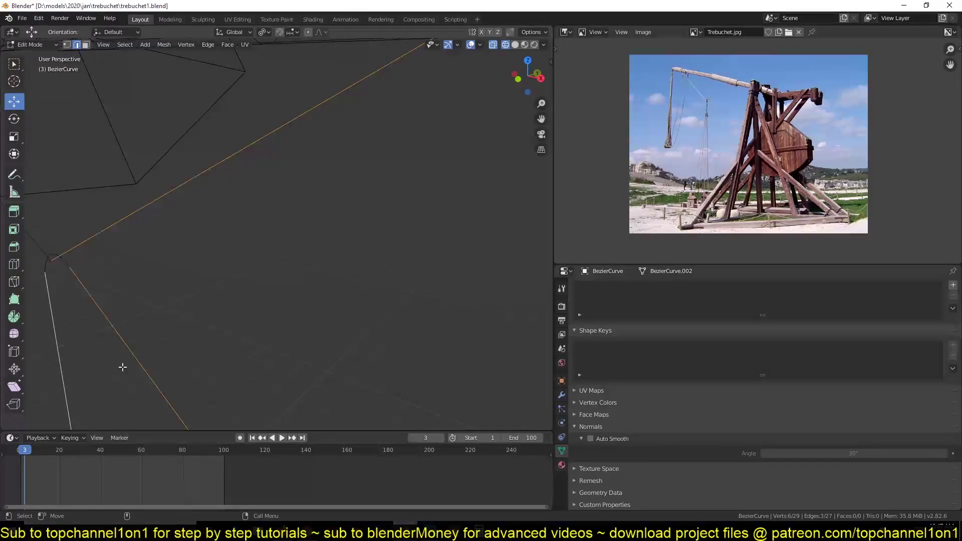
key("KP_Decimal")
key("KP_1")
key("KP_Decimal")
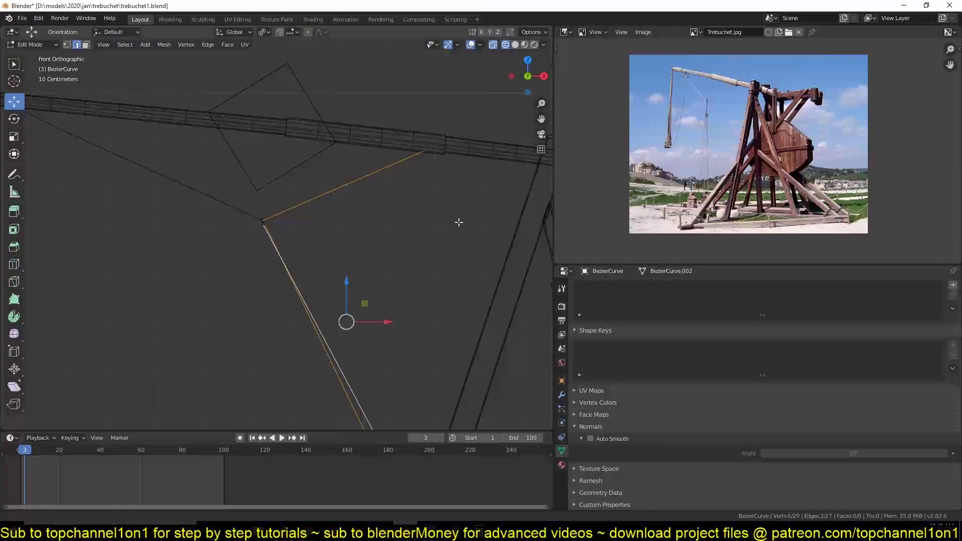
key("1")
right_click(374, 155)
left_click(375, 155)
right_click(374, 155)
left_click(374, 154)
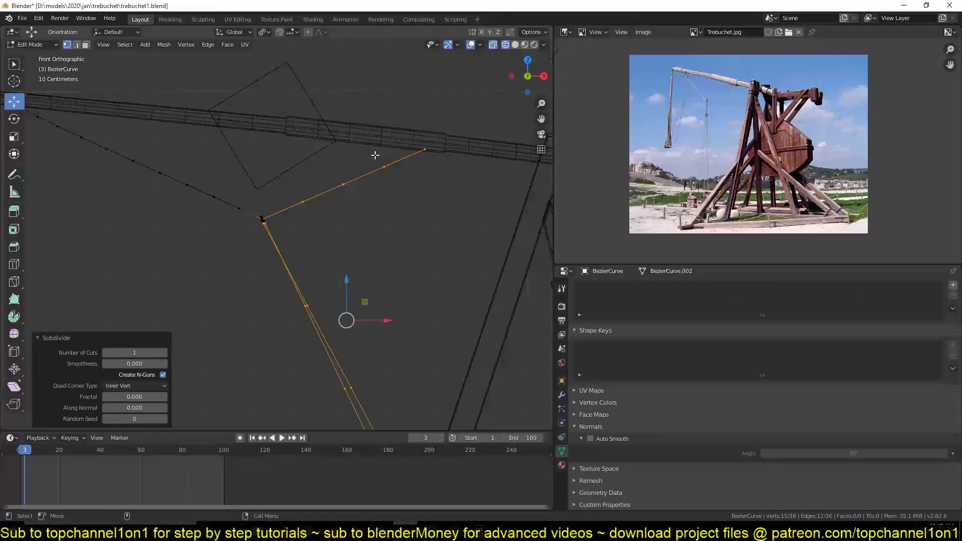
right_click(374, 154)
left_click(375, 155)
right_click(374, 154)
left_click(374, 154)
scroll(324, 221, "down", 5)
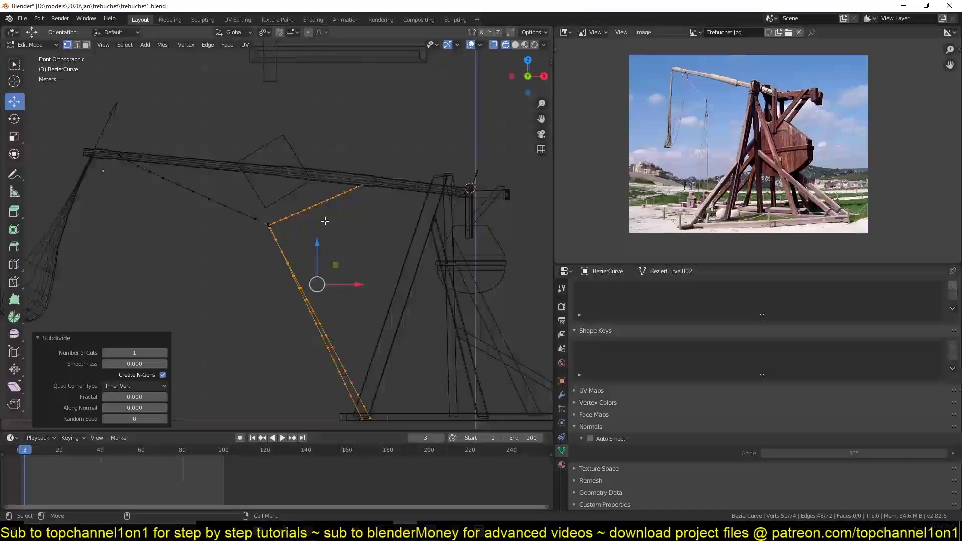
key("Tab")
Step: Add cloth physics to the rope mesh and play the animation to test it
scroll(324, 220, "up", 3)
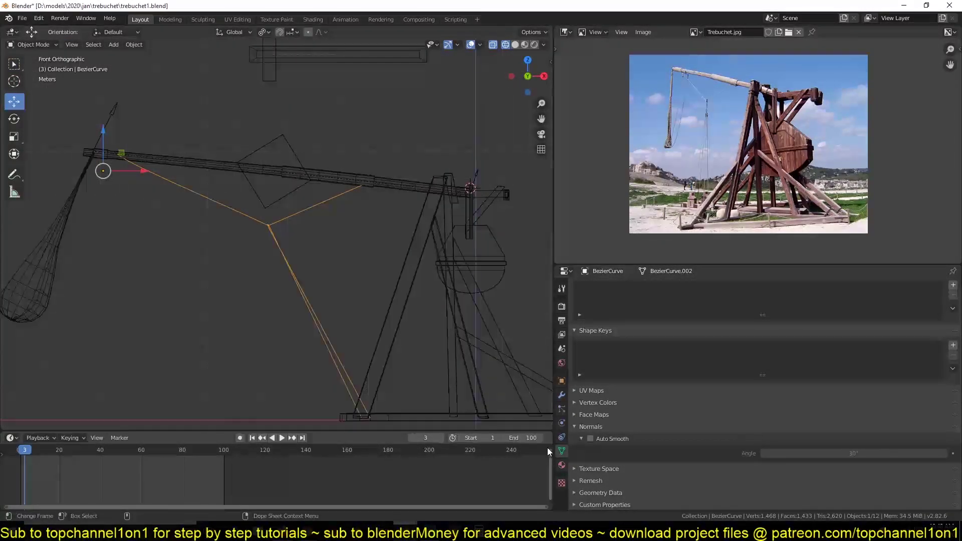
left_click(561, 407)
left_click(562, 422)
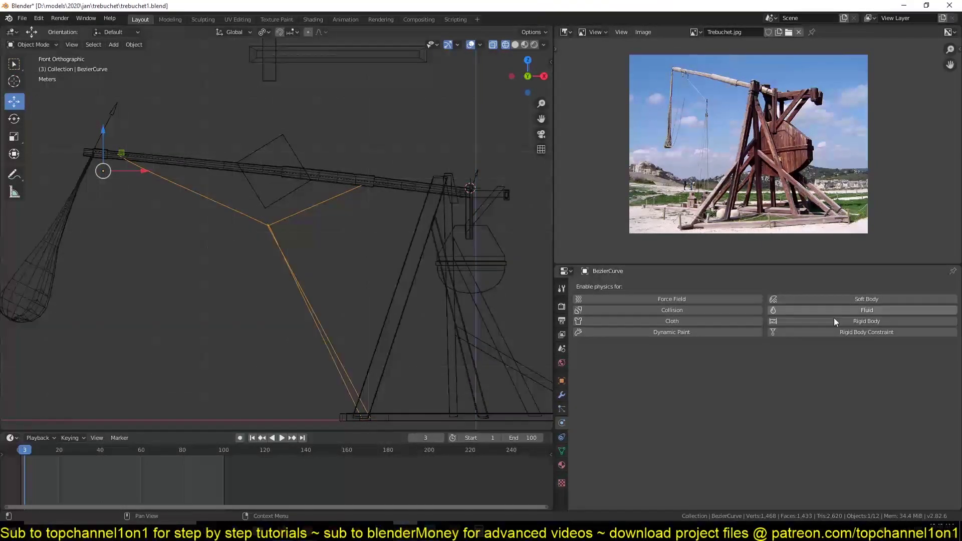
left_click(728, 320)
key("space")
scroll(279, 237, "down", 4)
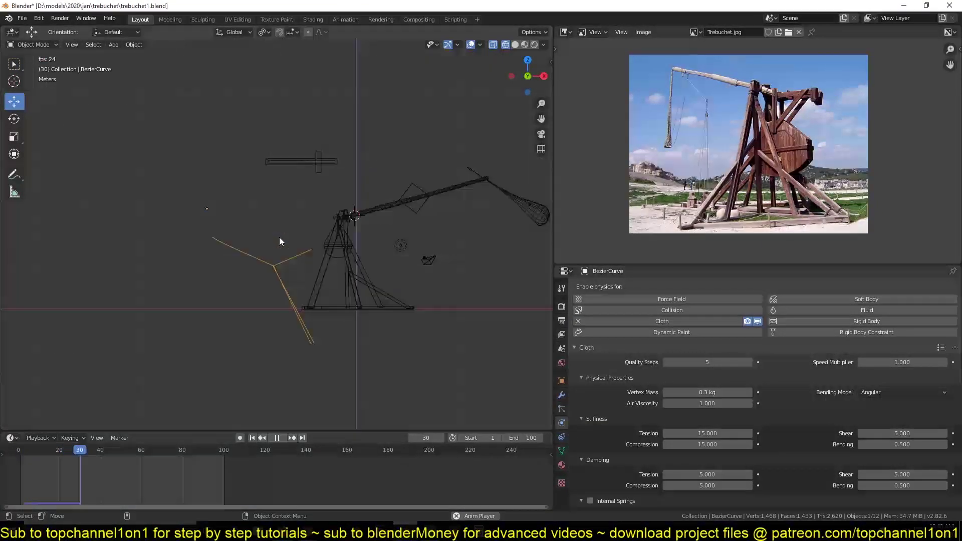
key("Escape")
Step: Hook the rope's end vertices at both beam attachment points to a new empty and play the animation
scroll(279, 236, "up", 5)
middle_click_drag(278, 236, 370, 275, "shift")
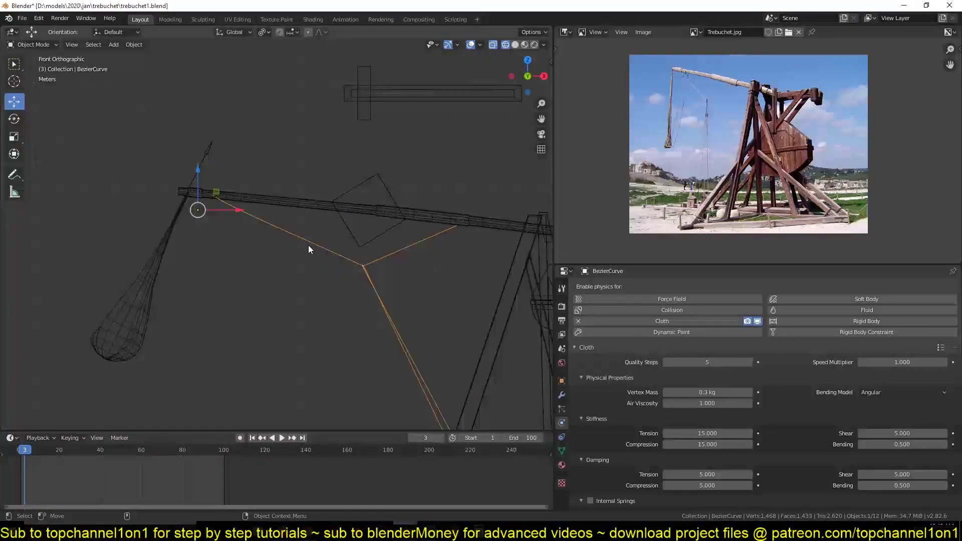
scroll(312, 251, "up", 3)
key("Tab")
key("alt+a")
key("c")
left_click(153, 150)
key("Escape")
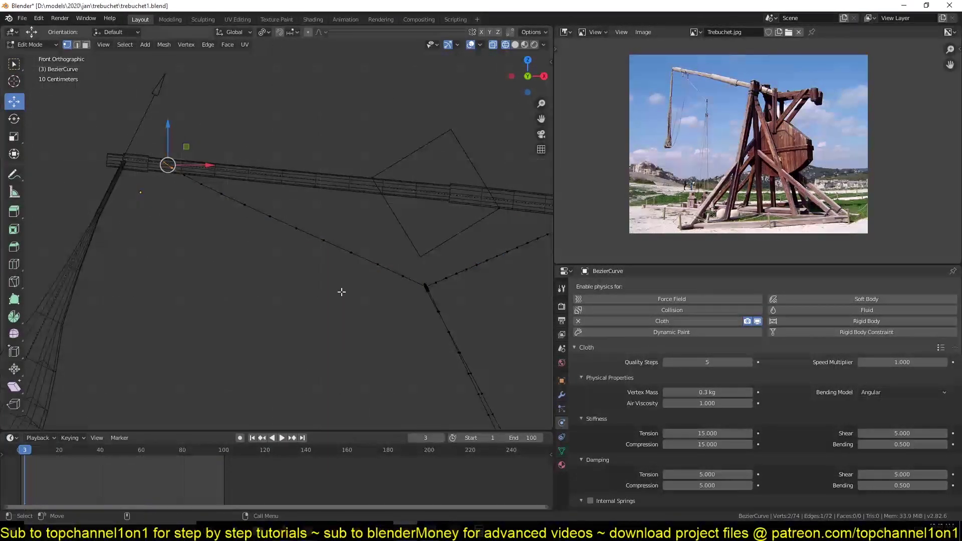
scroll(339, 290, "down", 4)
key("c")
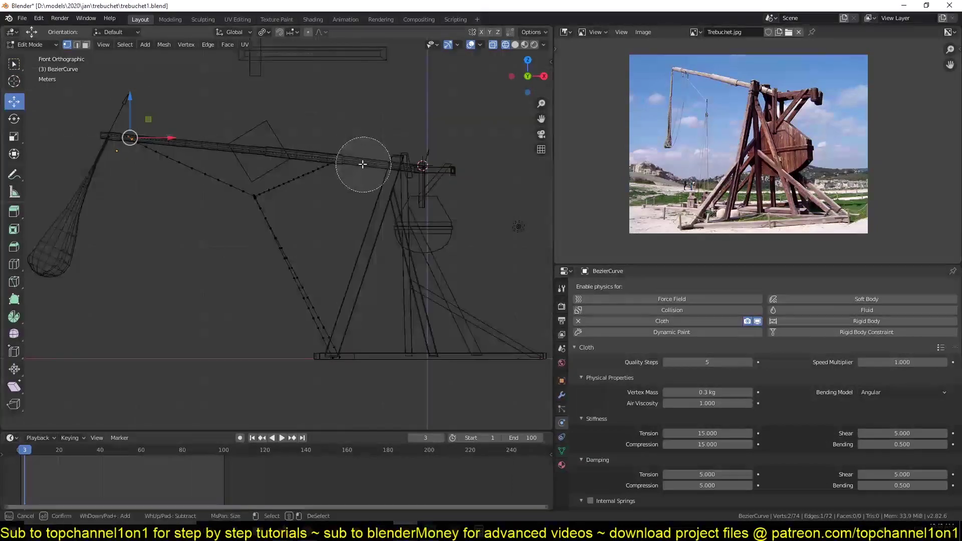
left_click(353, 154)
key("Escape")
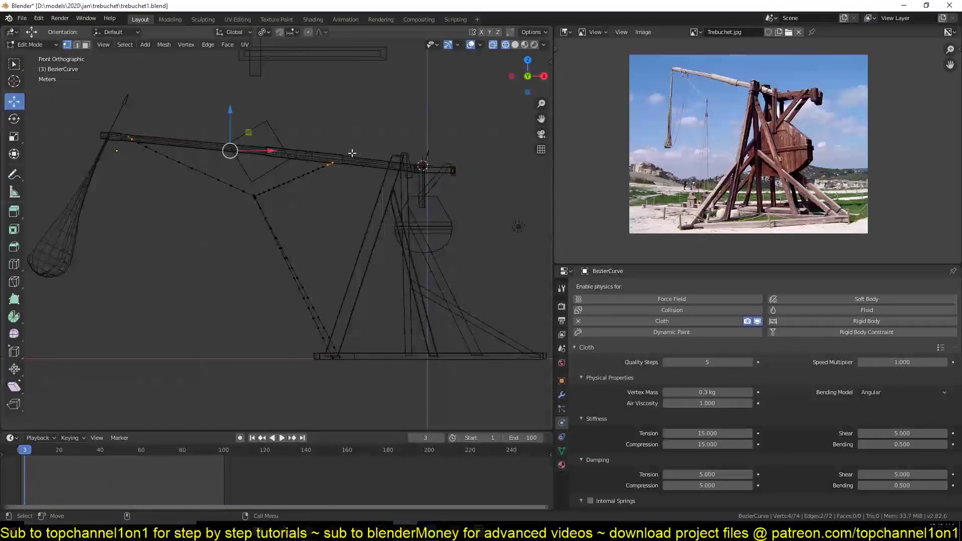
key("ctrl+h")
left_click(350, 213)
key("Tab")
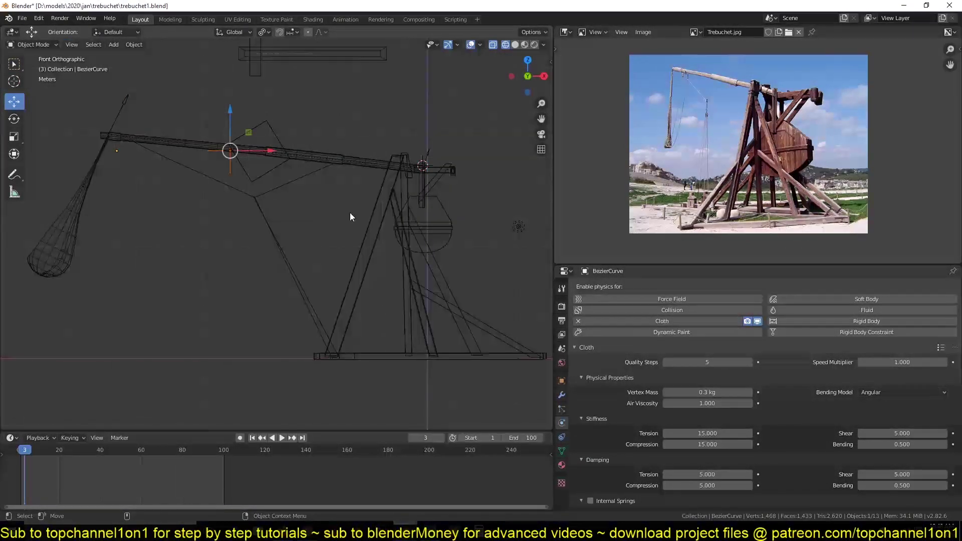
key("space")
key("Escape")
Step: Create a vertex group on the rope mesh, assign the hooked end vertices with weight 1.000, and play the animation
left_click(302, 176)
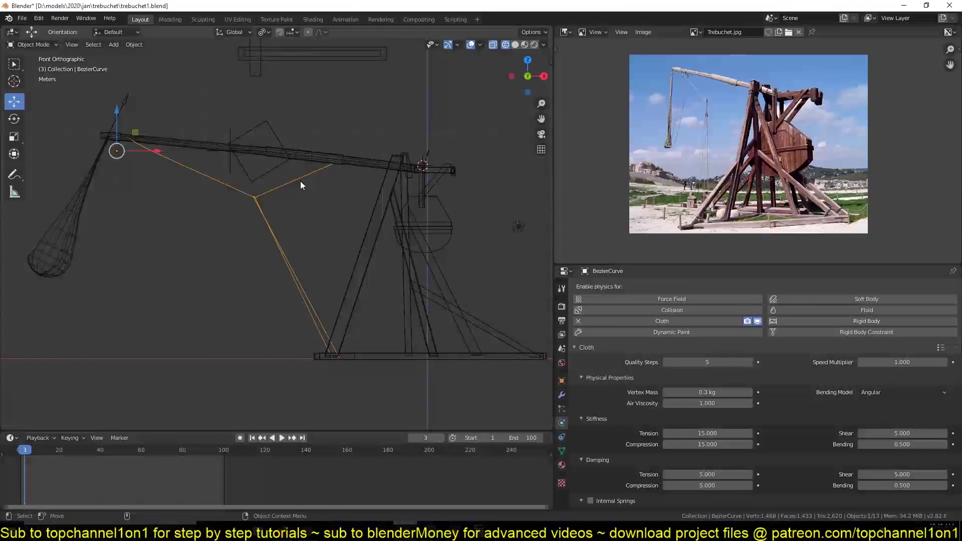
left_click(562, 451)
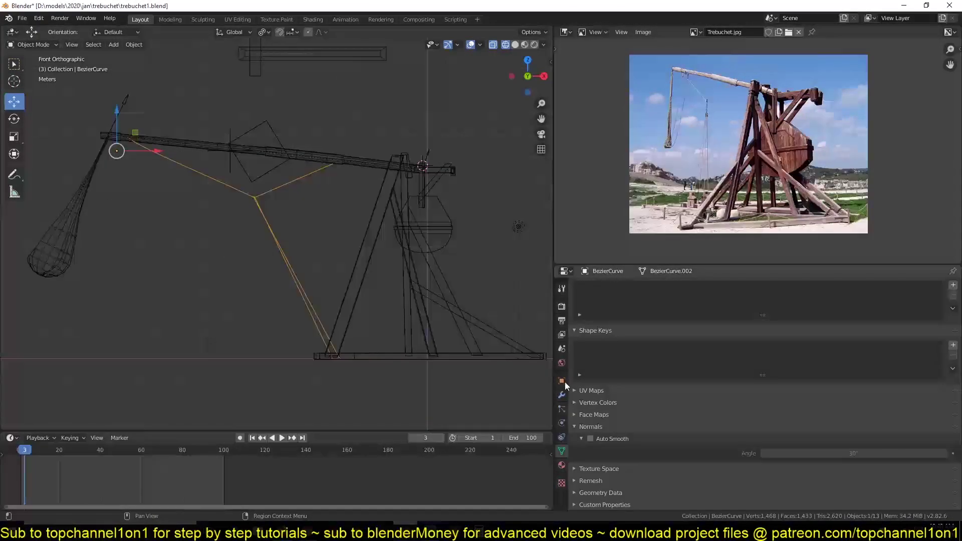
scroll(573, 338, "up", 2)
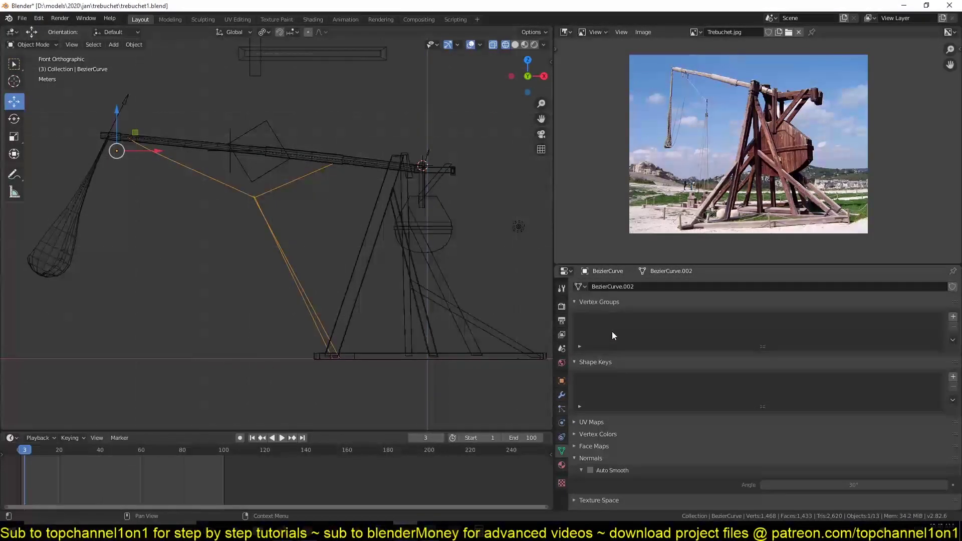
left_click(952, 316)
key("Tab")
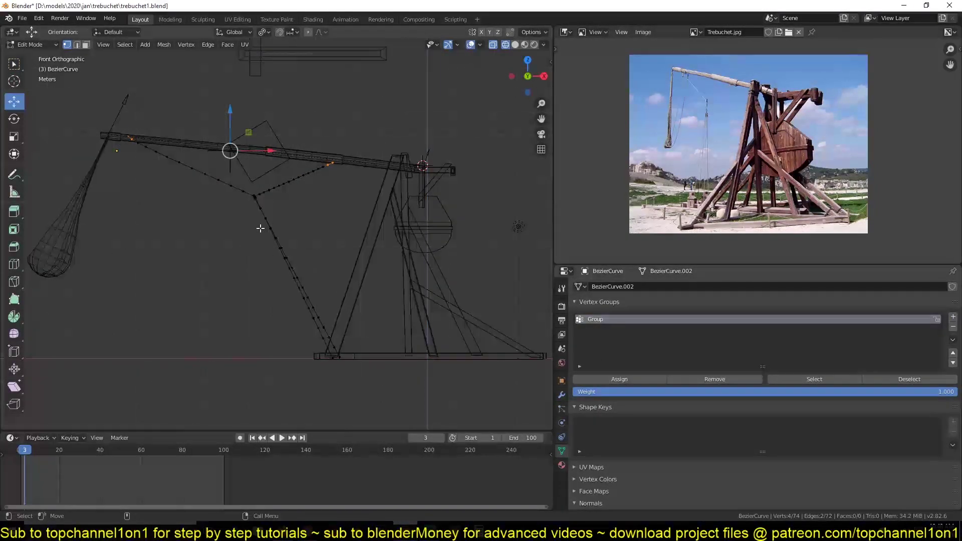
left_click(615, 378)
key("alt+a")
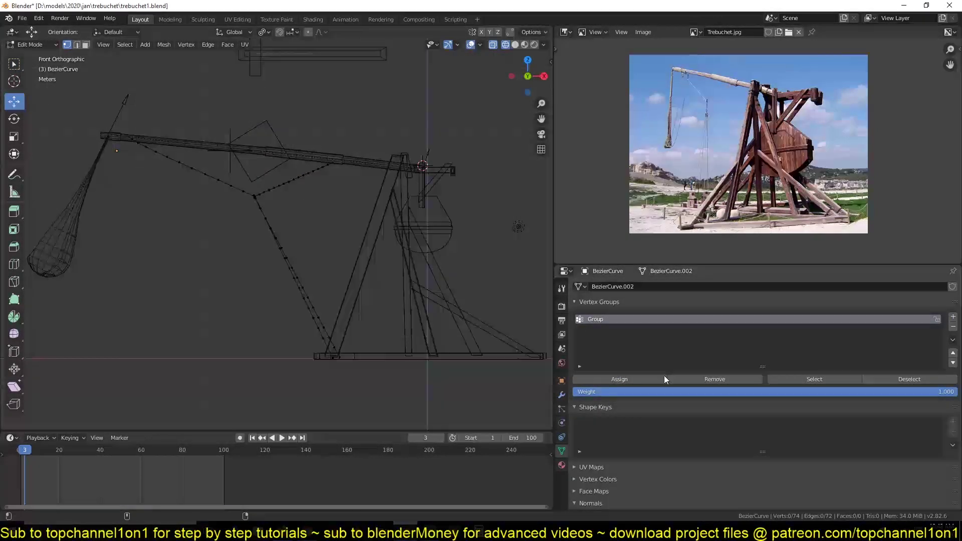
left_click(817, 378)
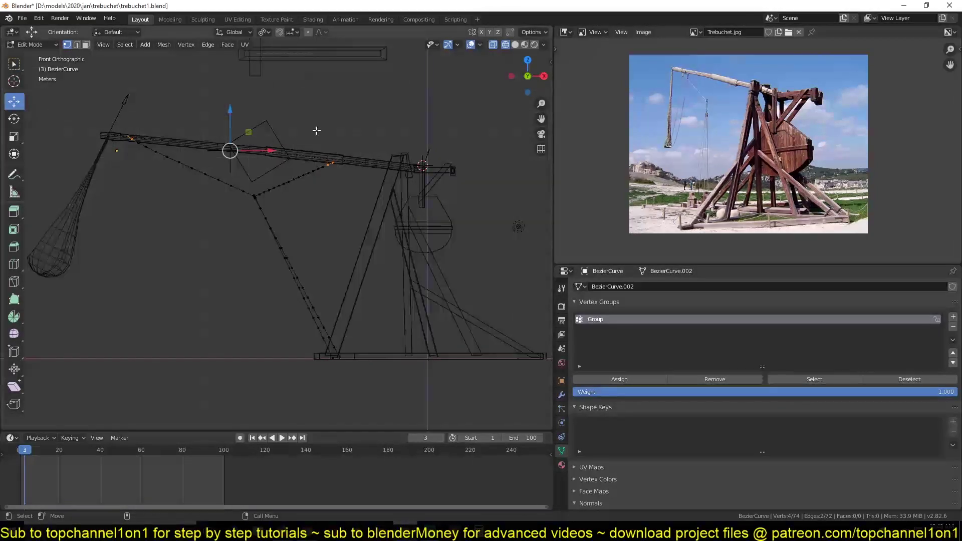
key("Tab")
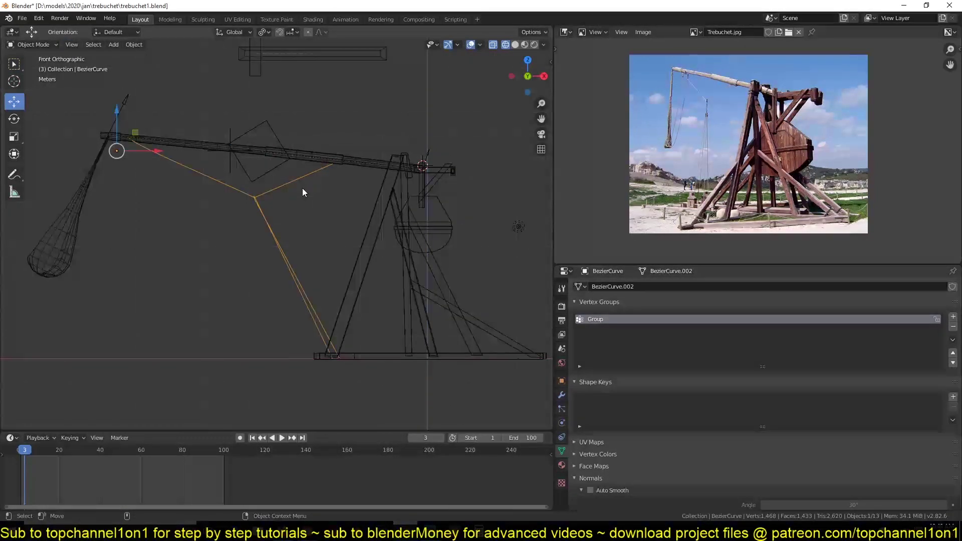
key("space")
key("Escape")
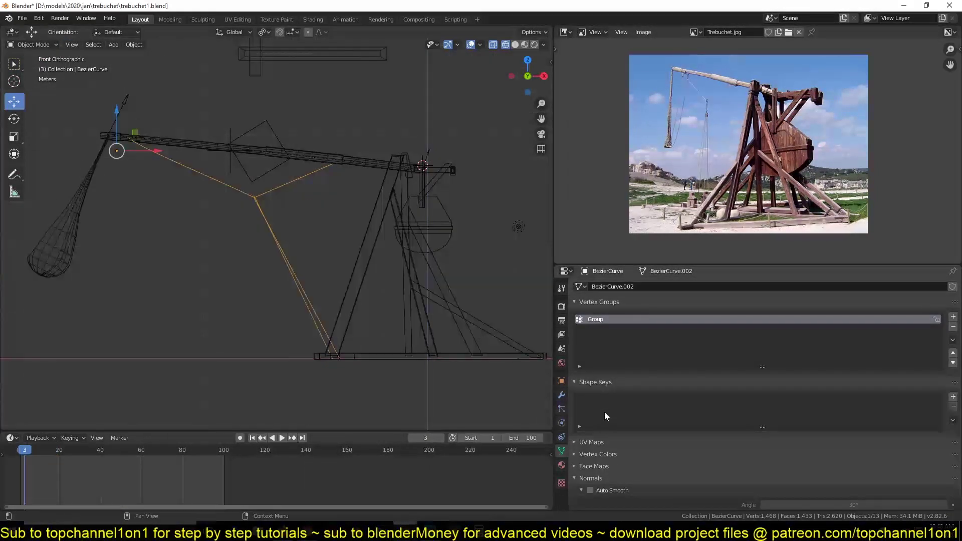
Step: Set the rope cloth's pin group to Group in its shape settings and play the animation
left_click(561, 425)
scroll(643, 396, "down", 5)
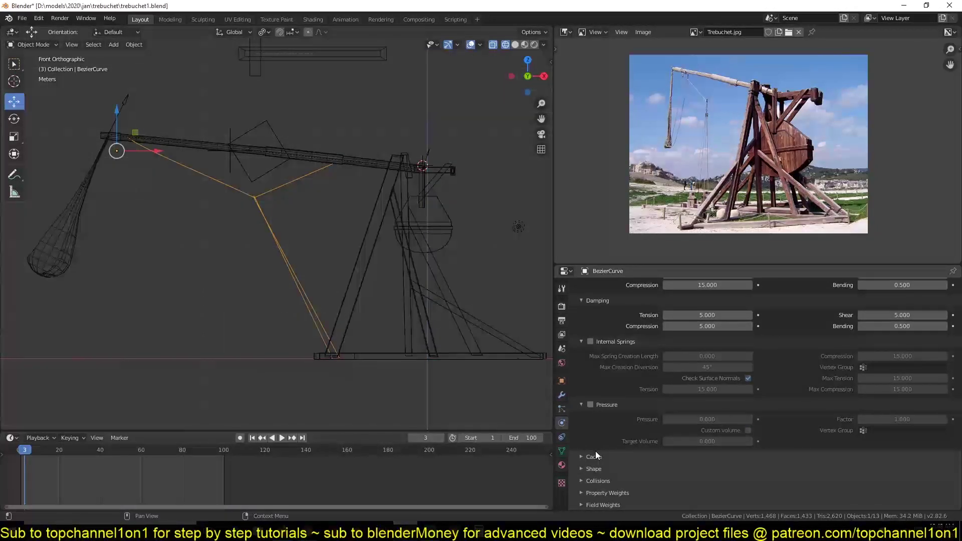
left_click(597, 471)
scroll(651, 463, "down", 3)
left_click(699, 428)
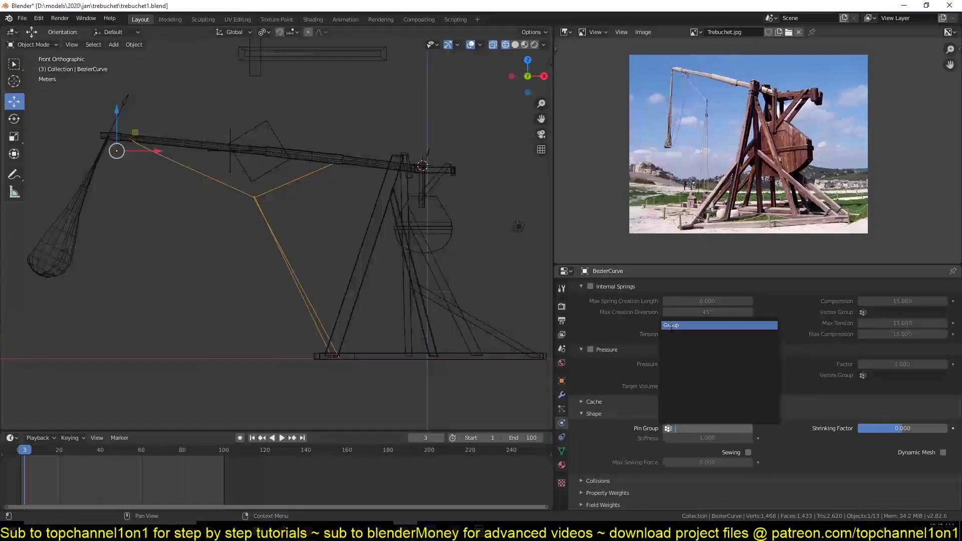
left_click(671, 325)
key("space")
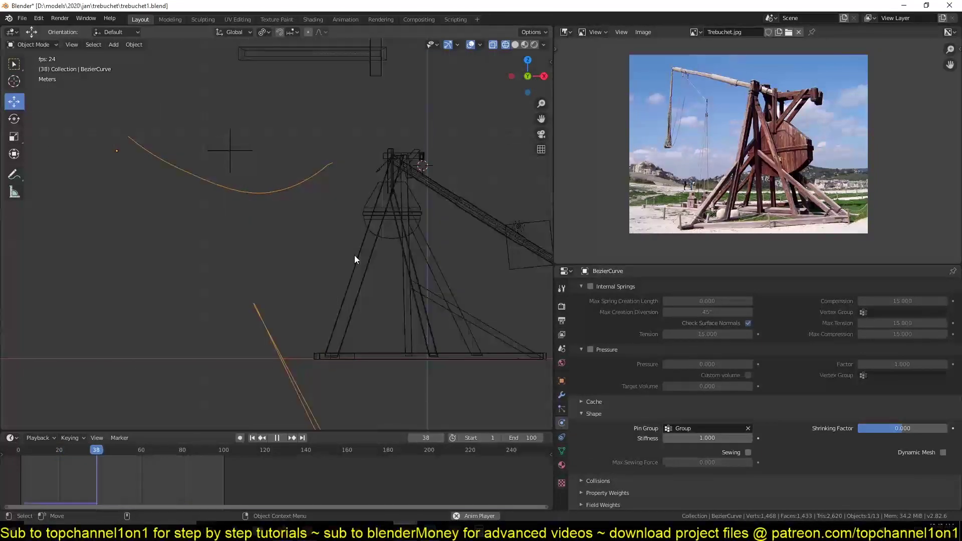
key("Escape")
Step: Select the rope vertices clustered at the junction below the beam and hook them to a new empty
scroll(286, 218, "up", 3)
middle_click_drag(287, 218, 289, 250, "shift")
scroll(237, 241, "down", 2)
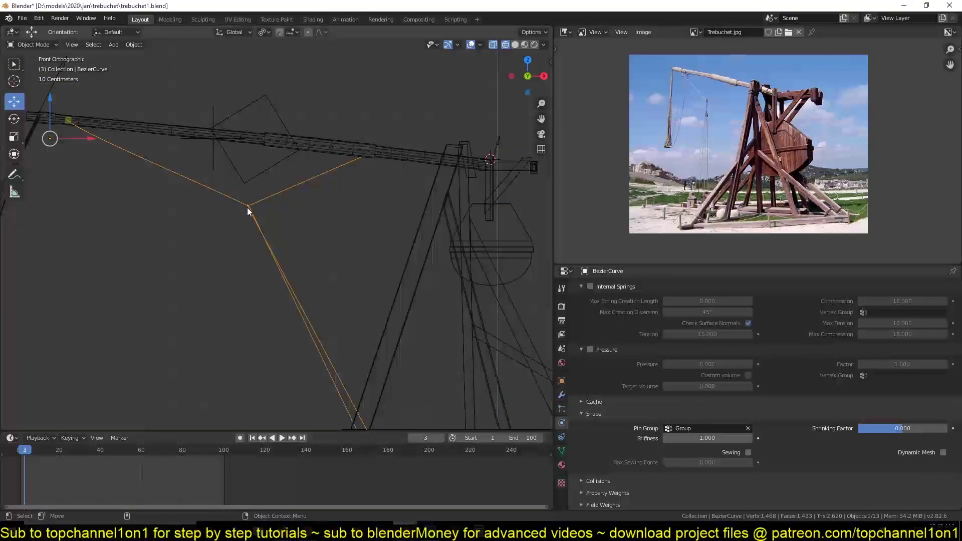
key("Tab")
key("alt+a")
scroll(245, 207, "up", 2)
scroll(246, 207, "up", 1)
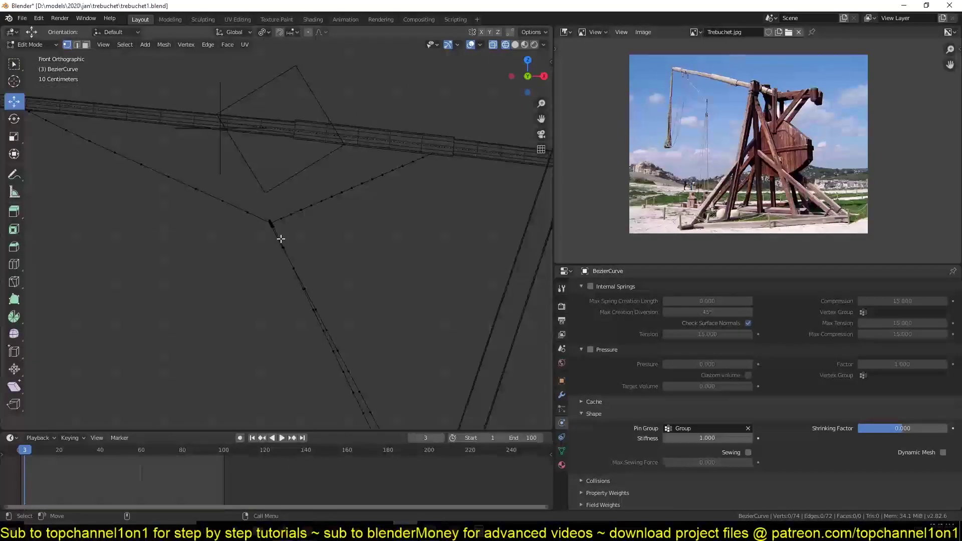
key("c")
left_click(268, 225)
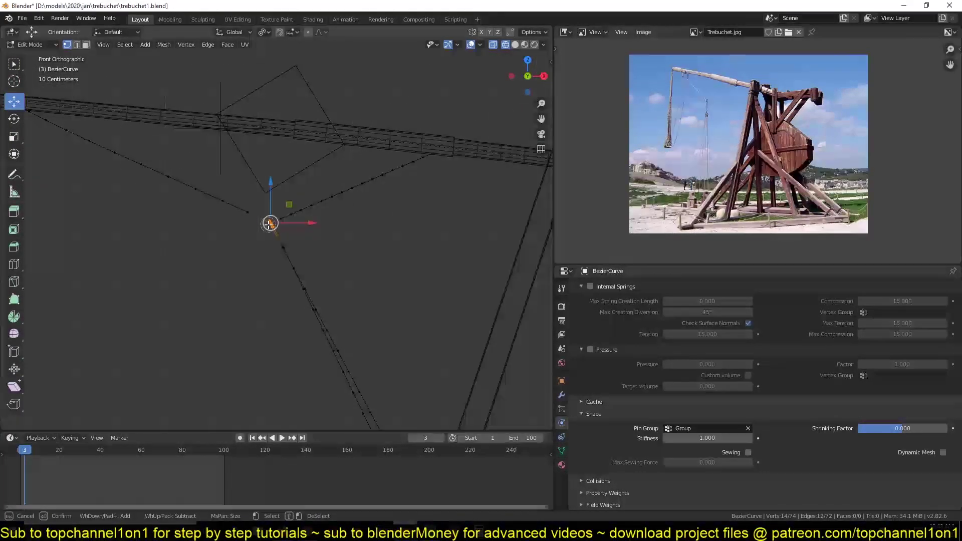
key("Escape")
scroll(272, 228, "down", 2)
scroll(280, 236, "up", 2)
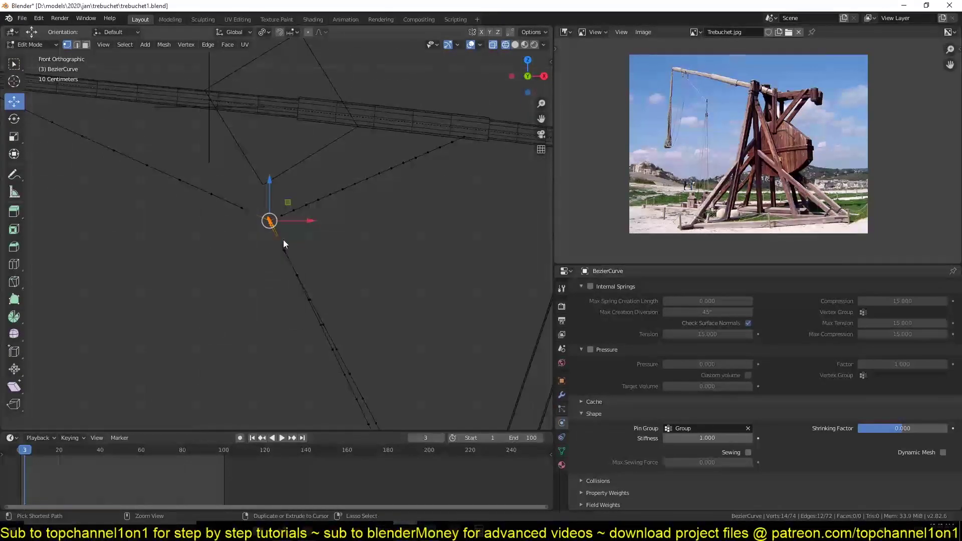
key("shift+s")
left_click(283, 239)
key("Tab")
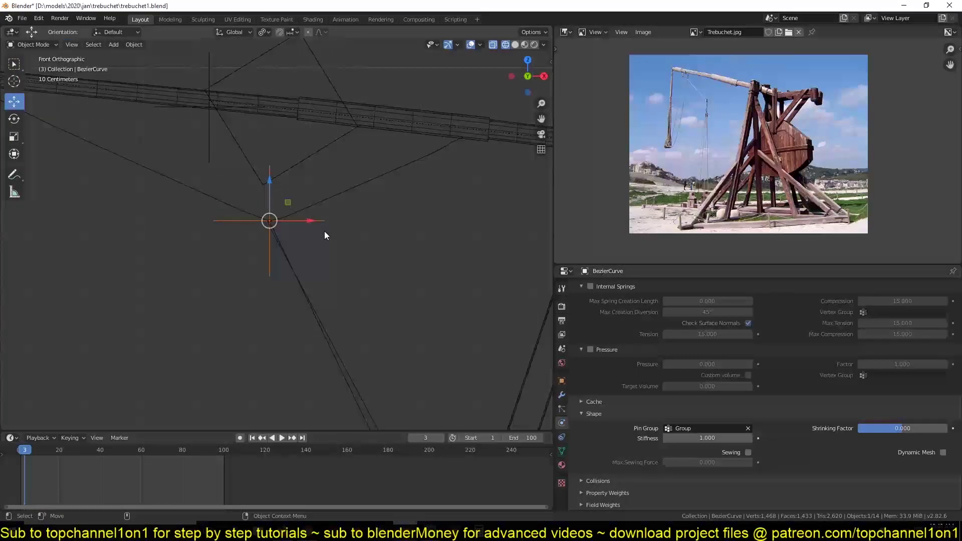
Step: Assign the rope's junction vertices to the vertex group Group with weight 1.000 and play the animation
left_click(561, 451)
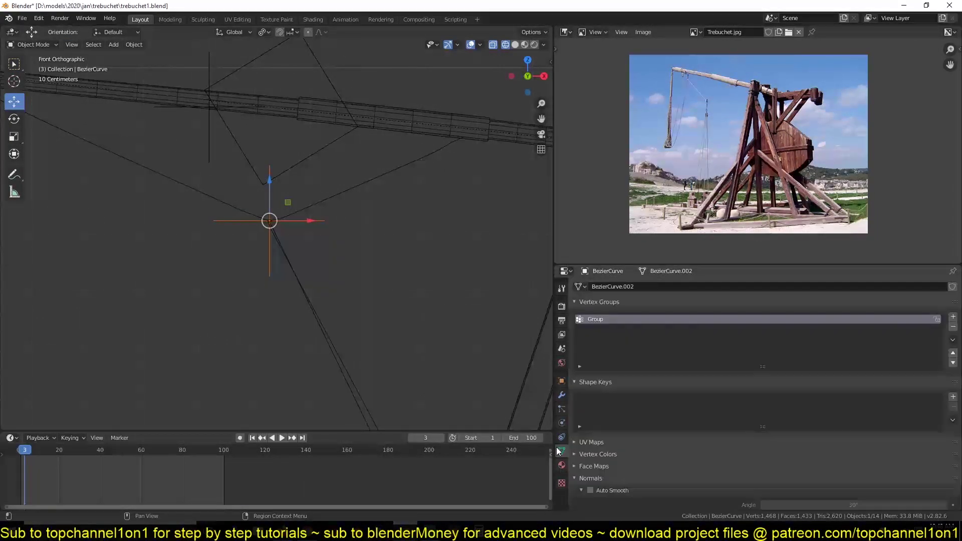
left_click(633, 387)
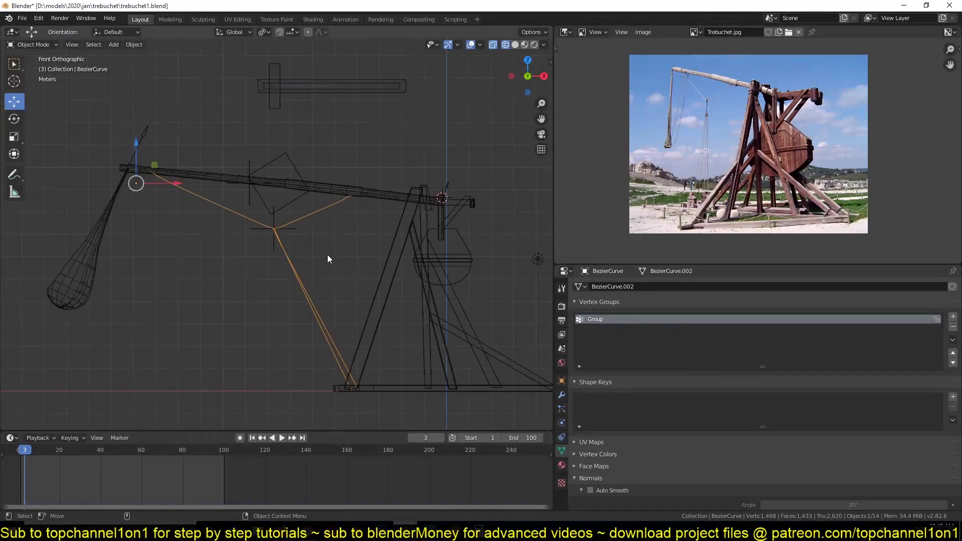
key("space")
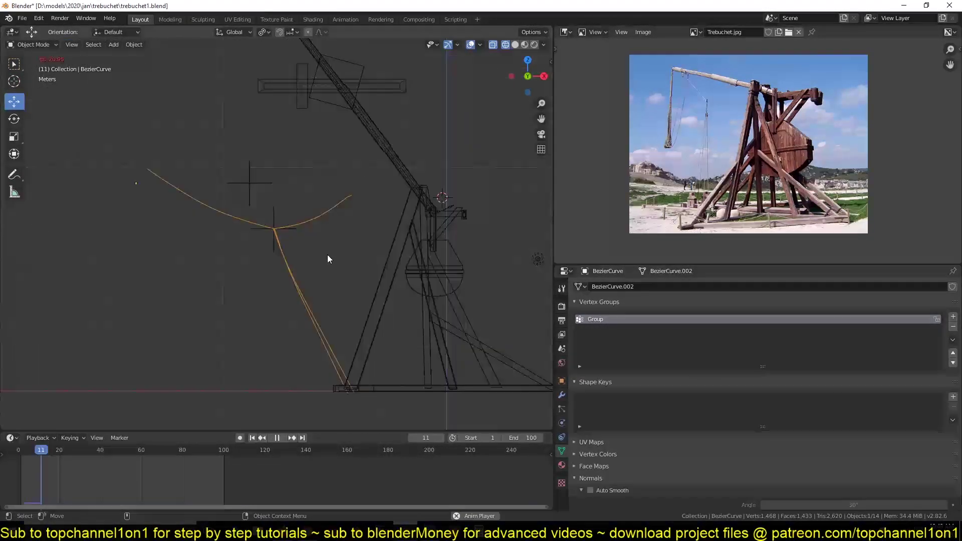
key("Escape")
middle_click_drag(325, 242, 319, 203, "shift")
Step: Assign the rope's lower end vertices at the base to Group with weight 1.000 and play the animation
left_click(384, 390)
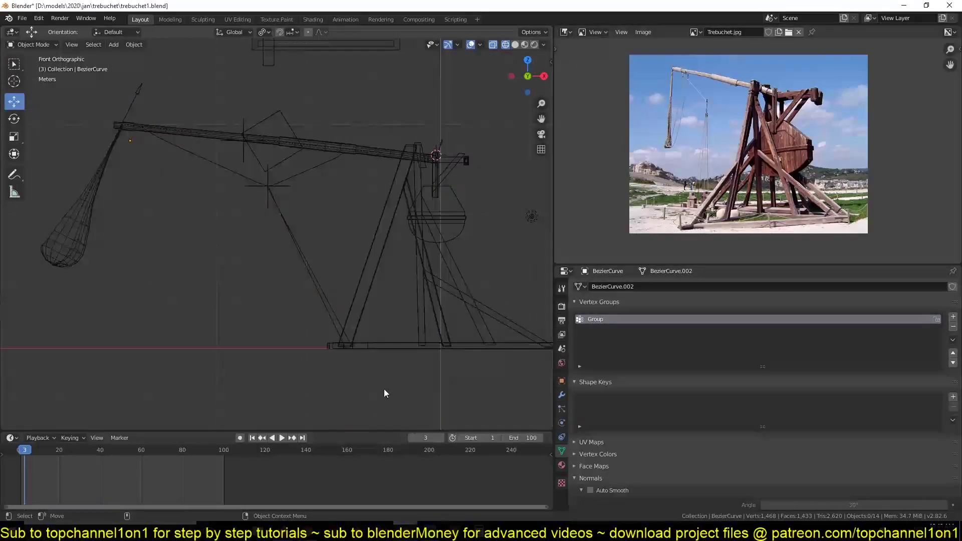
left_click(335, 318)
key("Tab")
key("alt+a")
key("c")
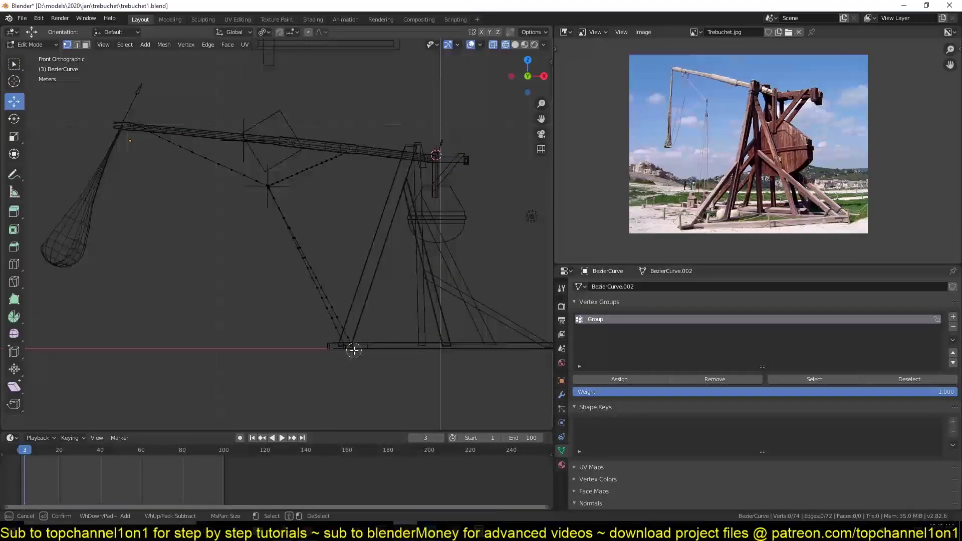
left_click_drag(355, 350, 337, 350)
left_click(348, 345)
right_click(346, 344)
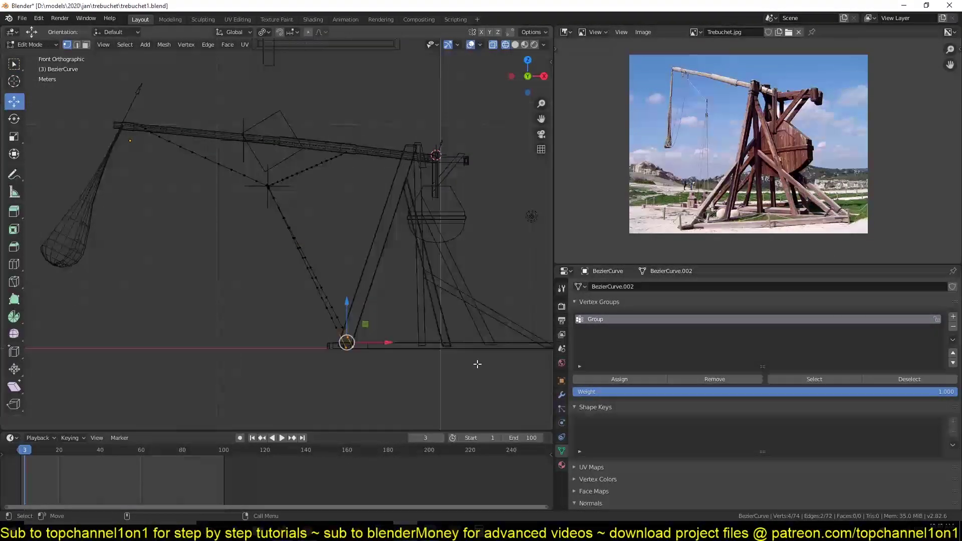
left_click(619, 379)
key("Tab")
key("space")
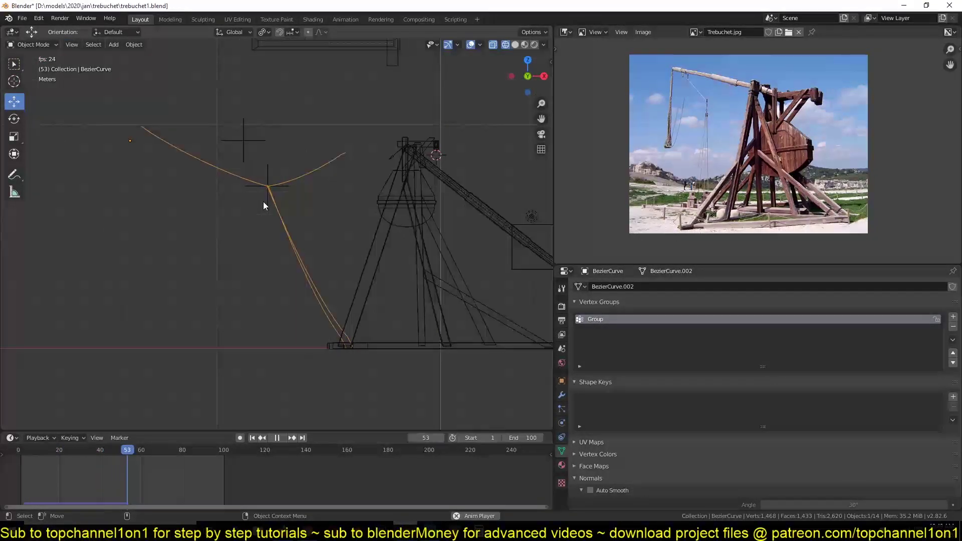
key("Escape")
Step: Parent the hook empty on the beam to the throwing arm as Object and play the animation
left_click(238, 146)
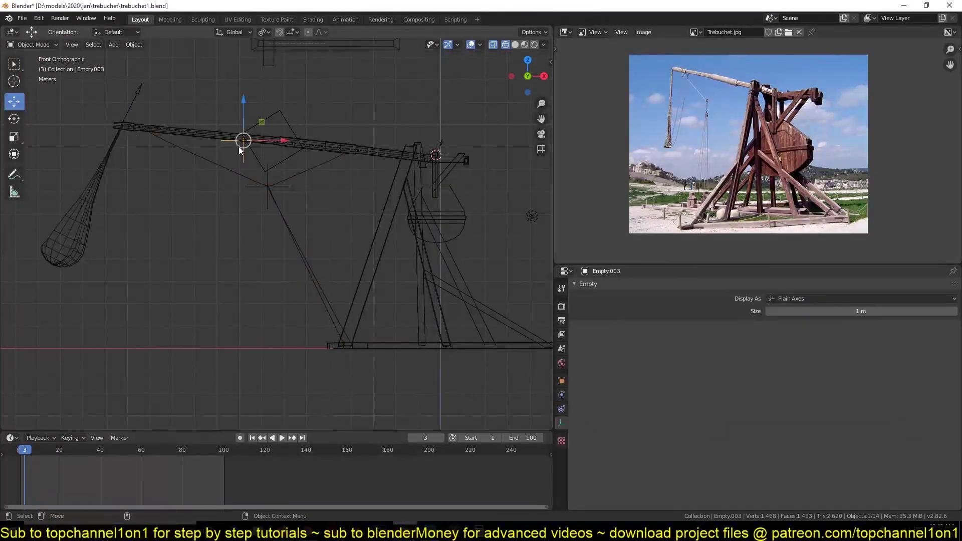
left_click(371, 151)
key("ctrl+p")
left_click(371, 152)
key("space")
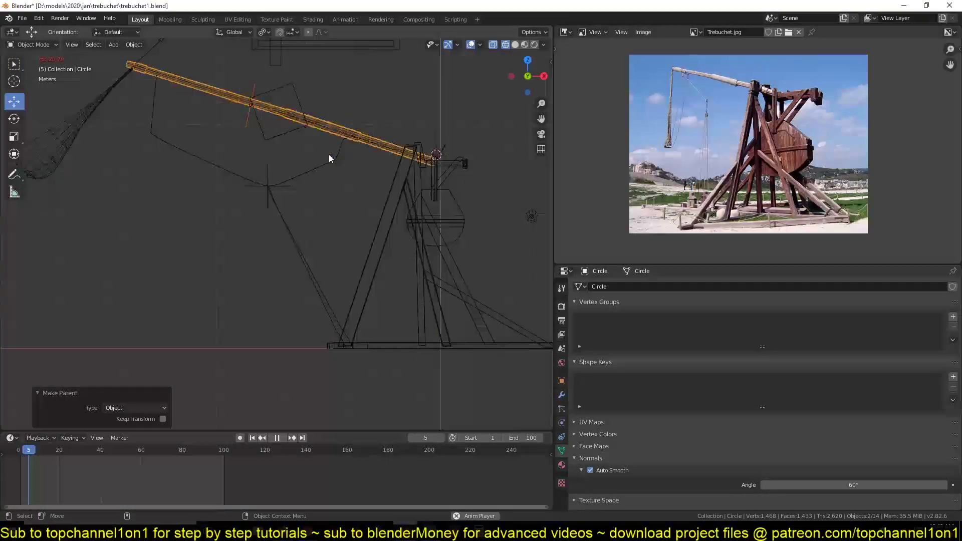
key("Escape")
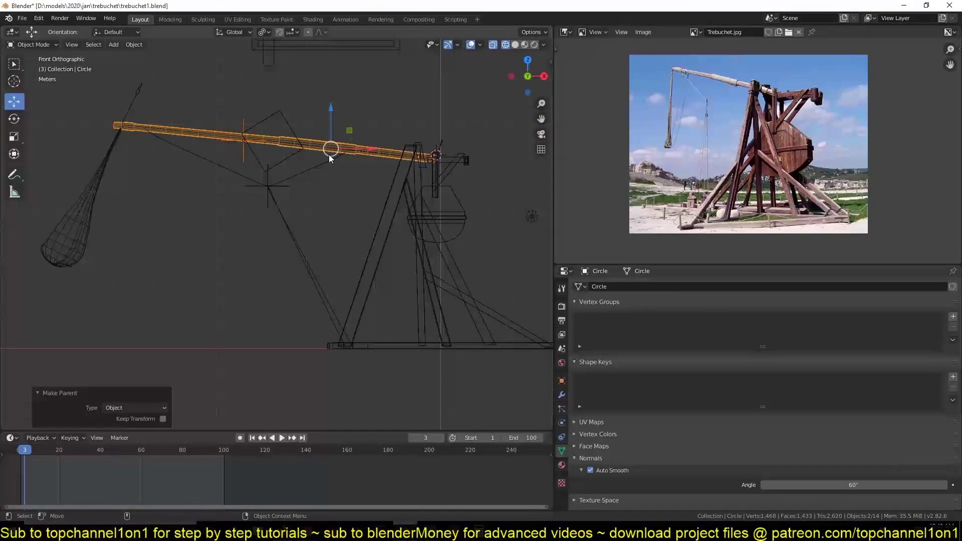
key("space")
key("Escape")
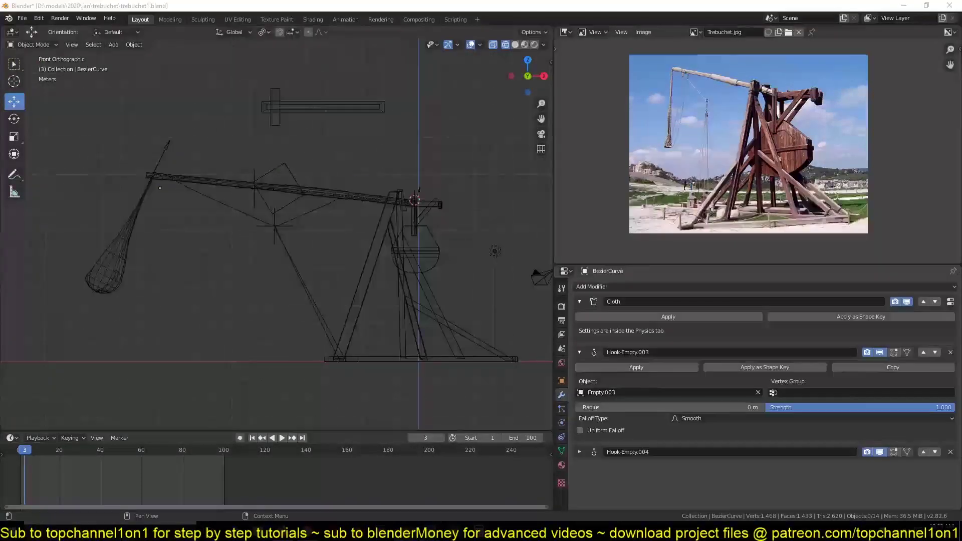
Step: Move the rope's Cloth modifier below both hook modifiers and play the animation
key("space")
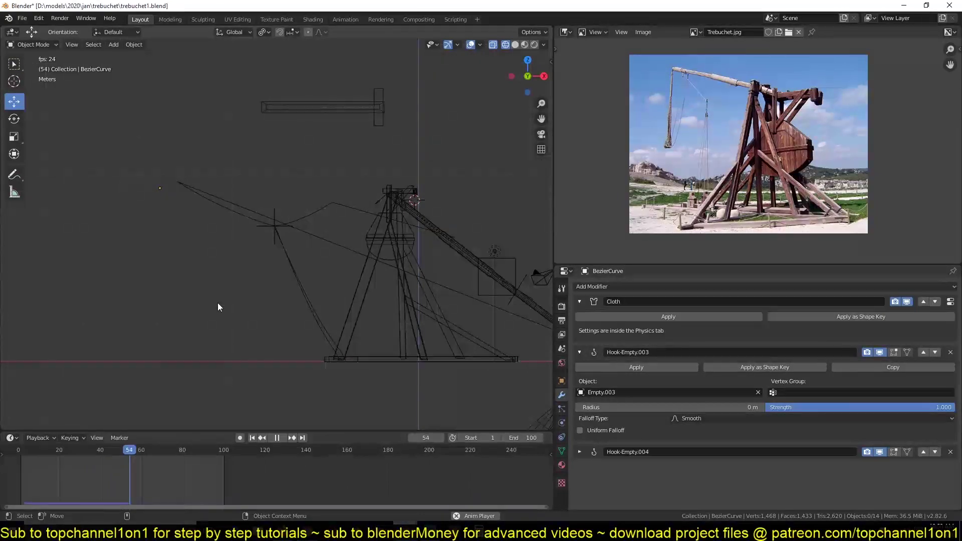
key("Escape")
key("space")
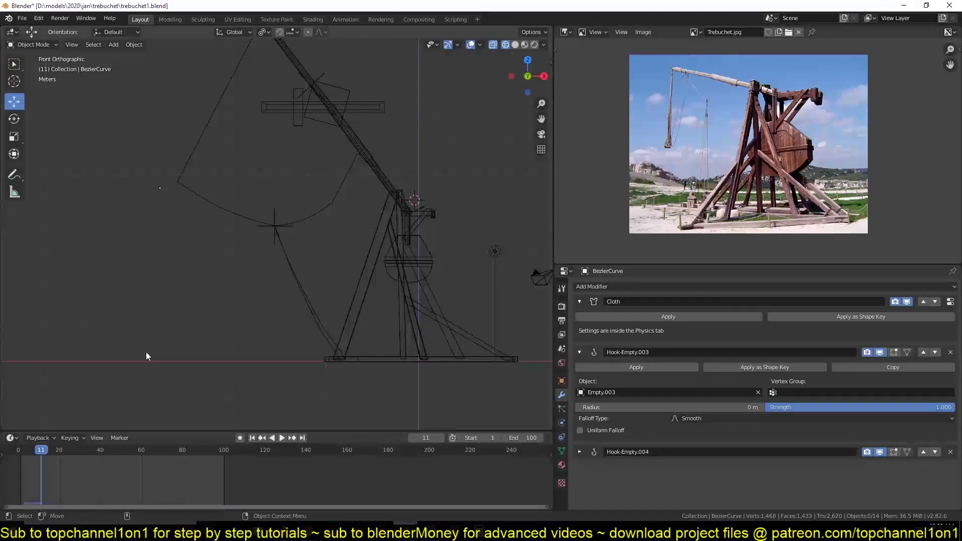
left_click(18, 450)
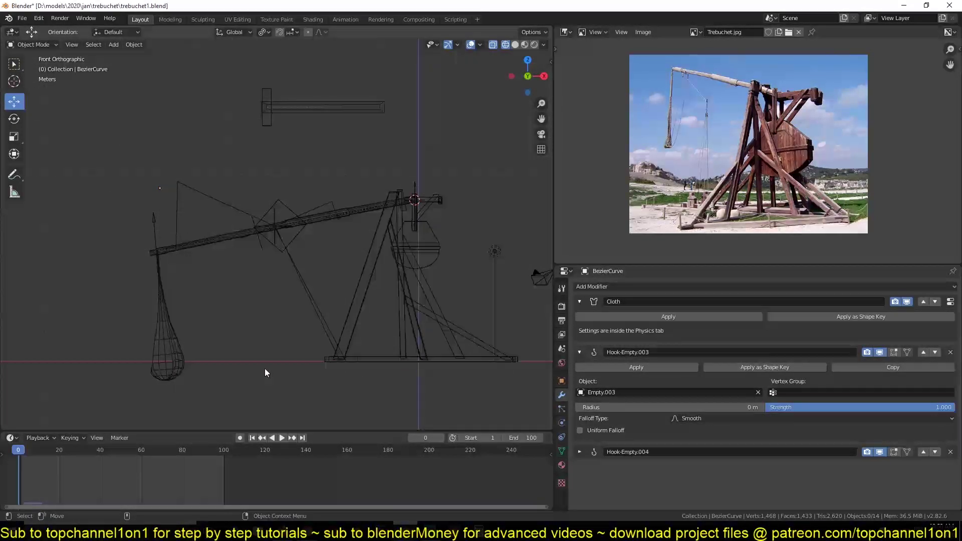
left_click(256, 480)
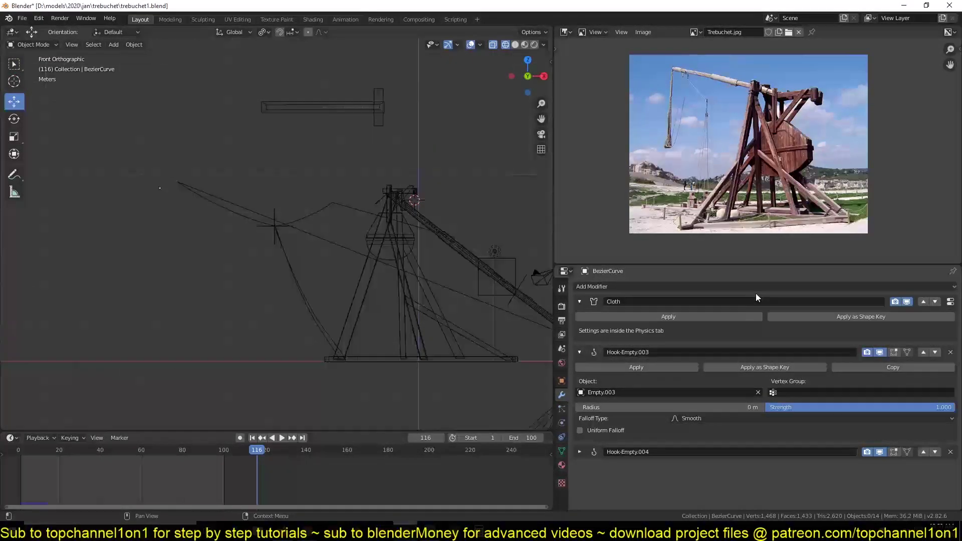
left_click(935, 301)
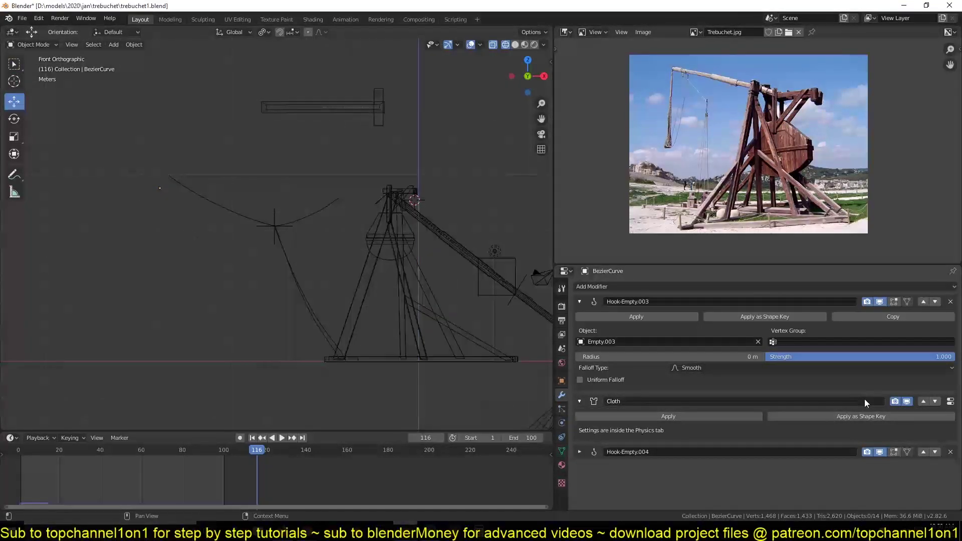
left_click_drag(949, 402, 949, 420)
key("space")
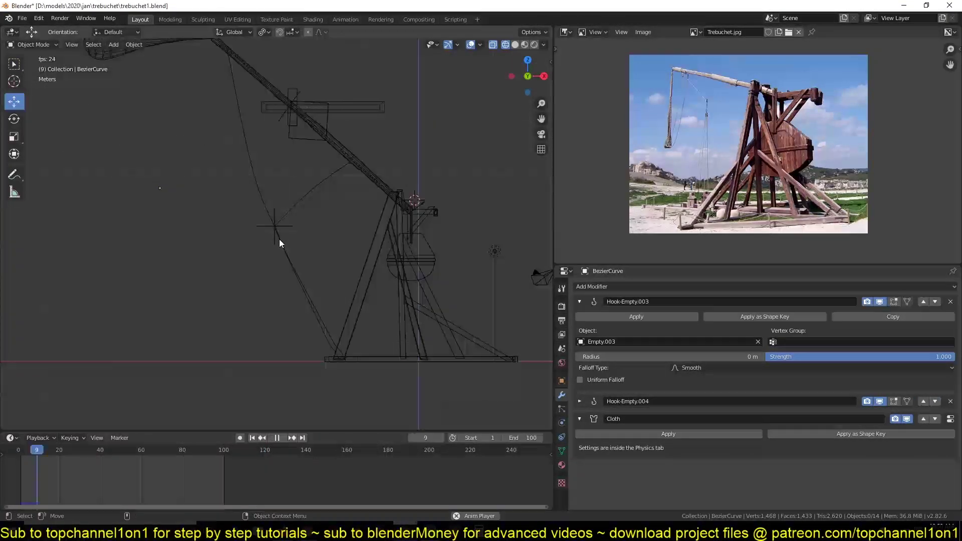
key("Escape")
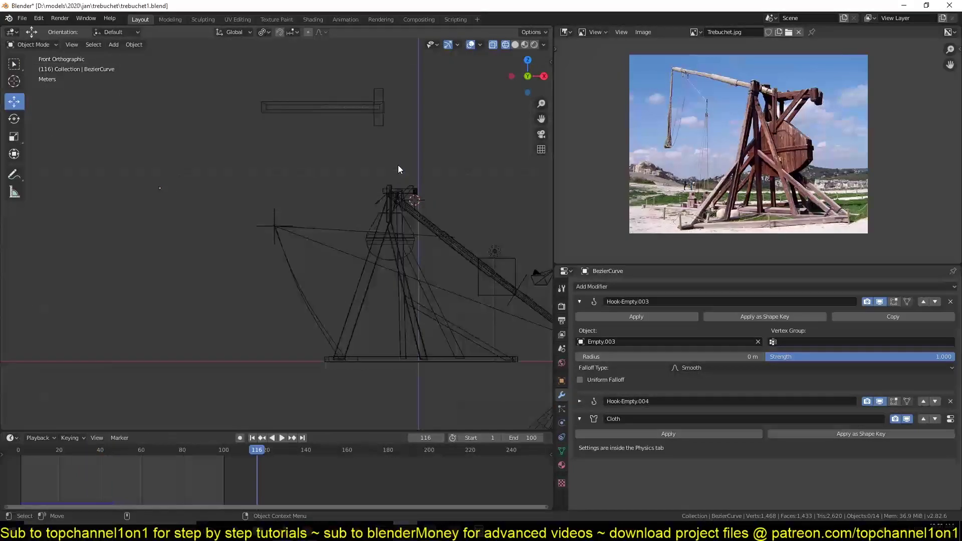
Step: Replay the animation from frame 0, delete the empty at the rope junction, and test the rope's motion again
left_click(11, 490)
key("space")
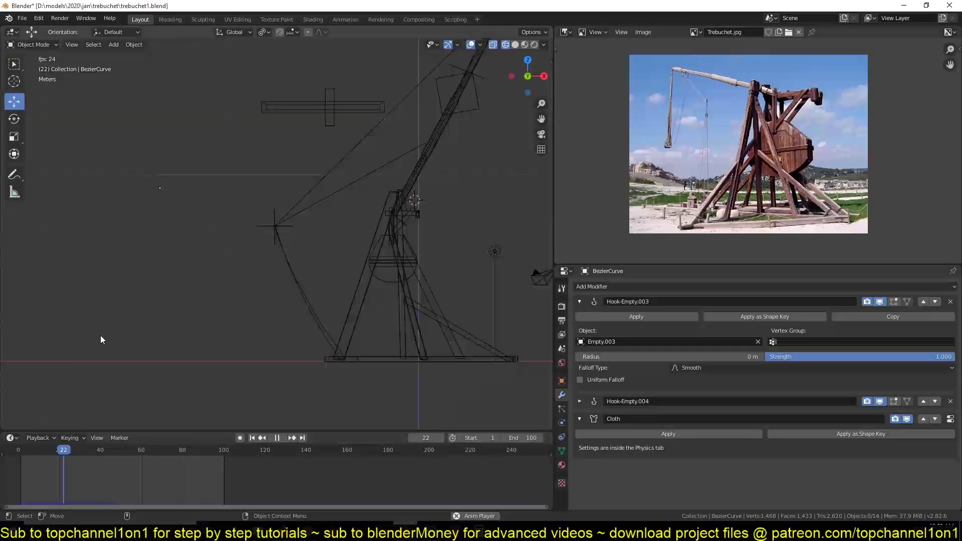
key("Escape")
key("space")
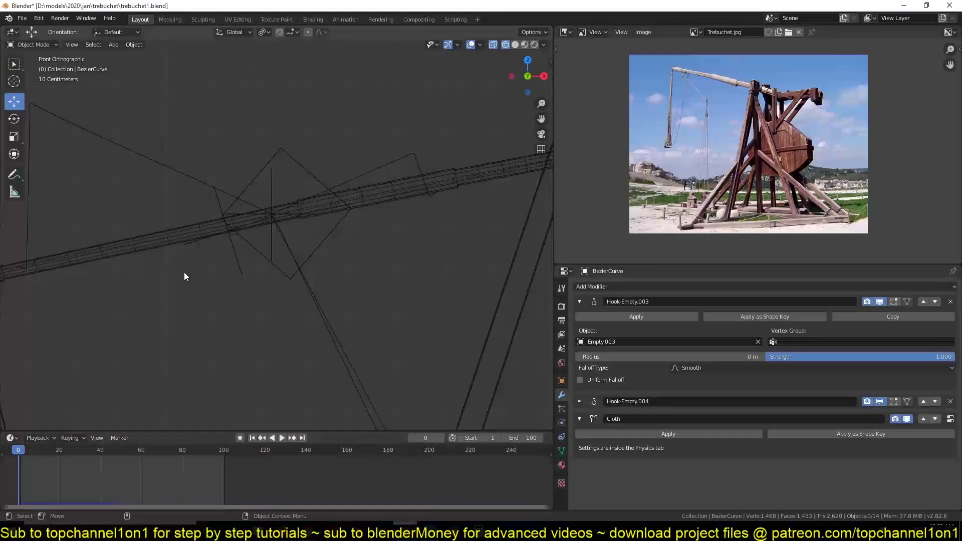
key("Escape")
key("space")
key("space")
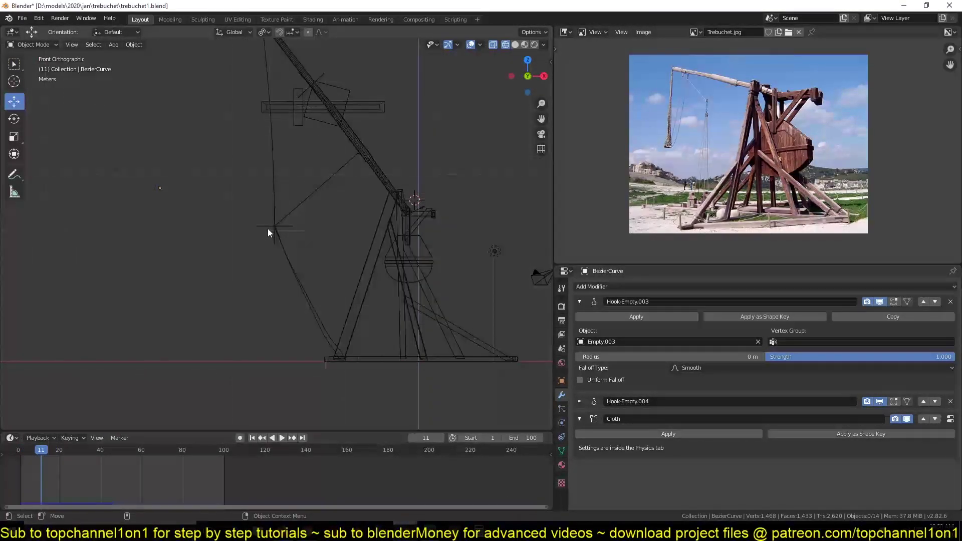
left_click(279, 223)
left_click(276, 225)
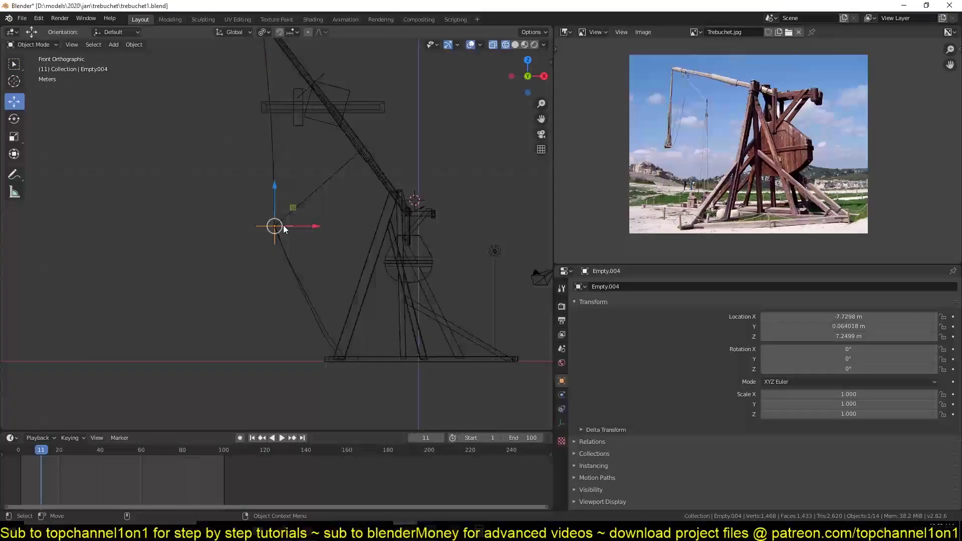
mouse_move(45, 480)
left_mouse_down()
mouse_move(25, 480)
mouse_move(36, 480)
left_mouse_up()
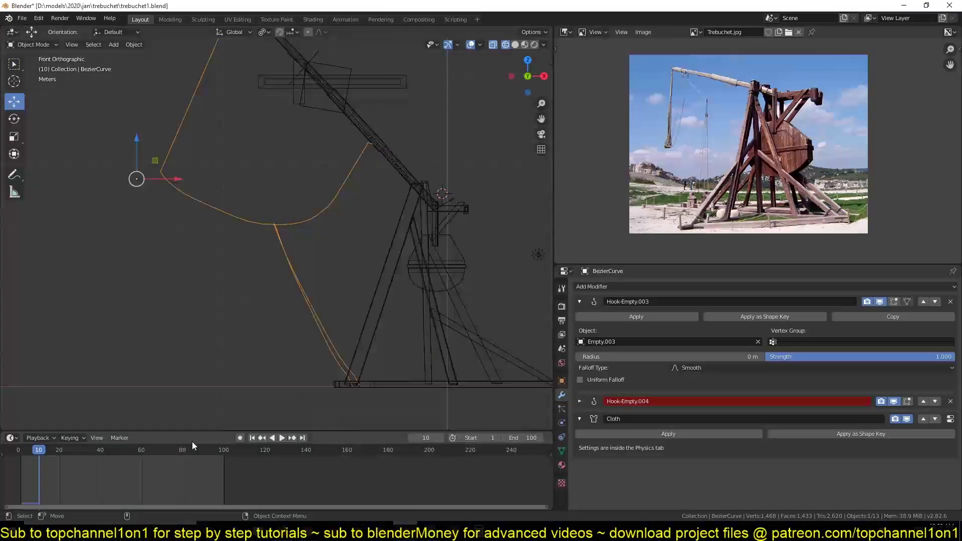
left_click(256, 485)
key("space")
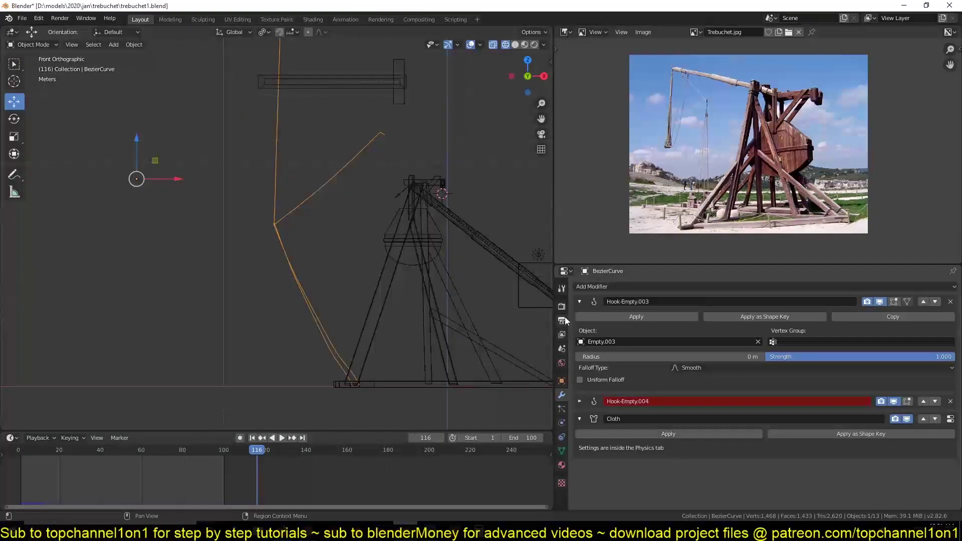
Step: Collapse the rope's existing modifiers and add a Skin modifier to the rope mesh
left_click(578, 302)
left_click(579, 319)
left_click(579, 318)
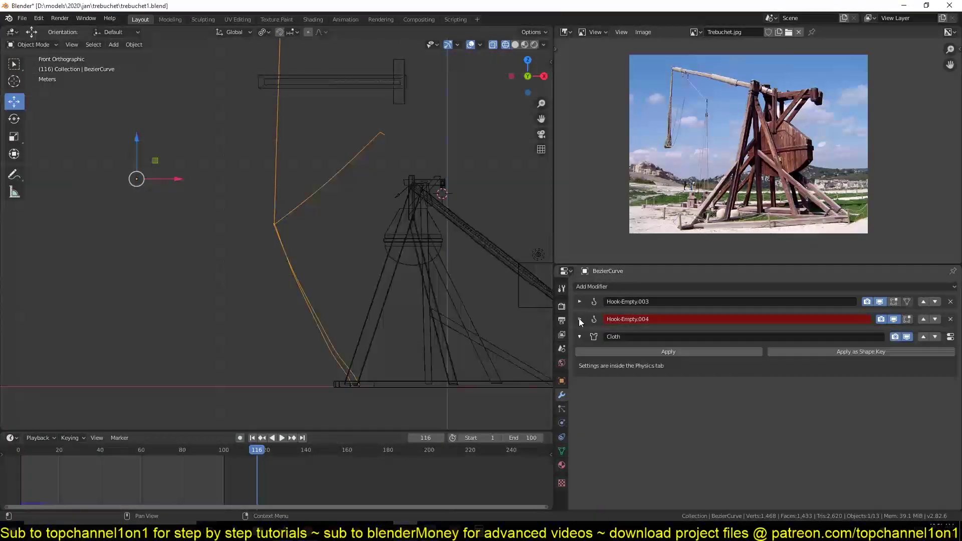
left_click(579, 336)
left_click(633, 289)
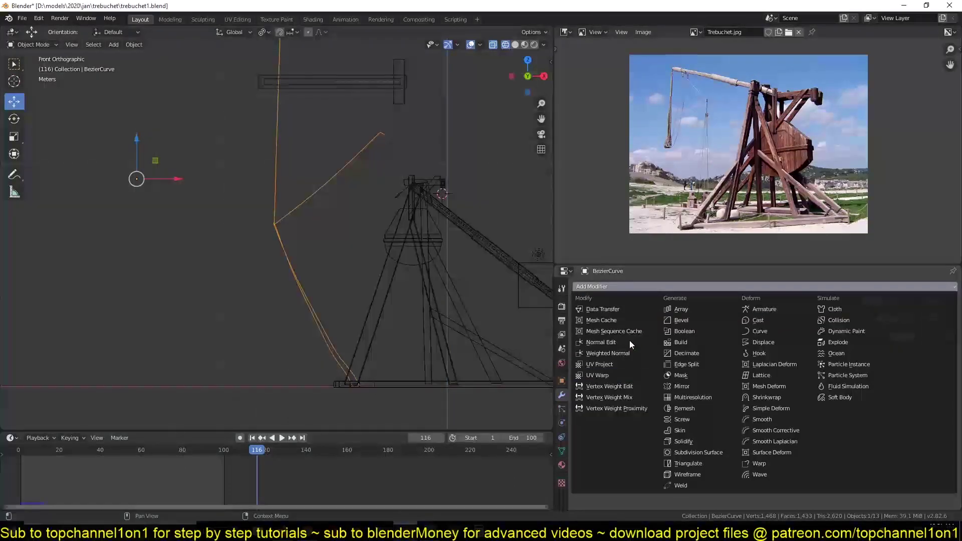
left_click(691, 432)
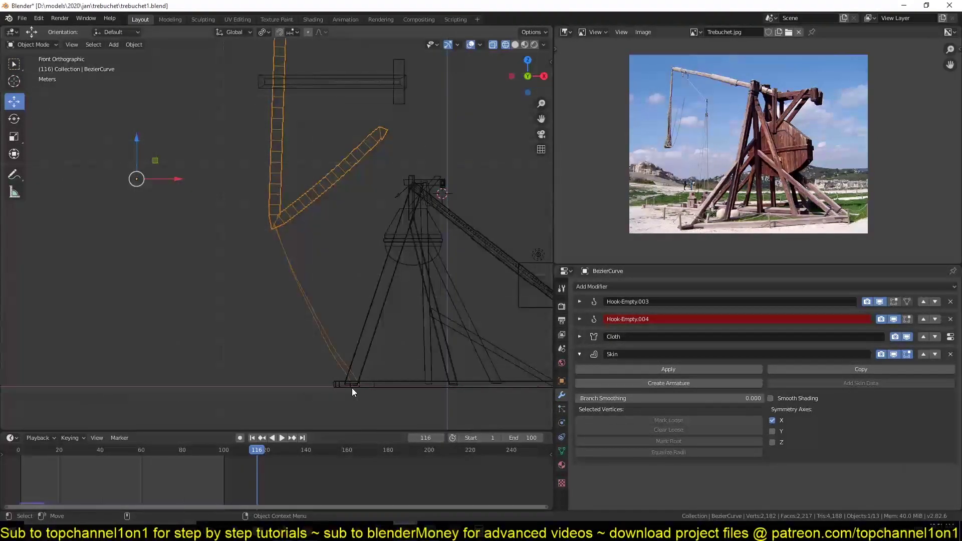
Step: Mark the skin root on the rope mesh and scale down the skin radius of all its vertices
key("Tab")
left_click(359, 400)
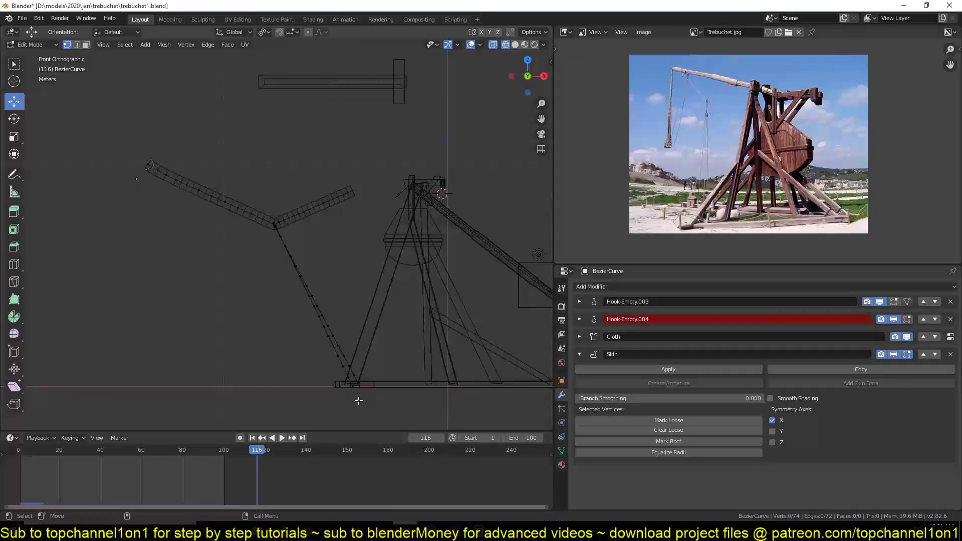
left_click(667, 441)
key("a")
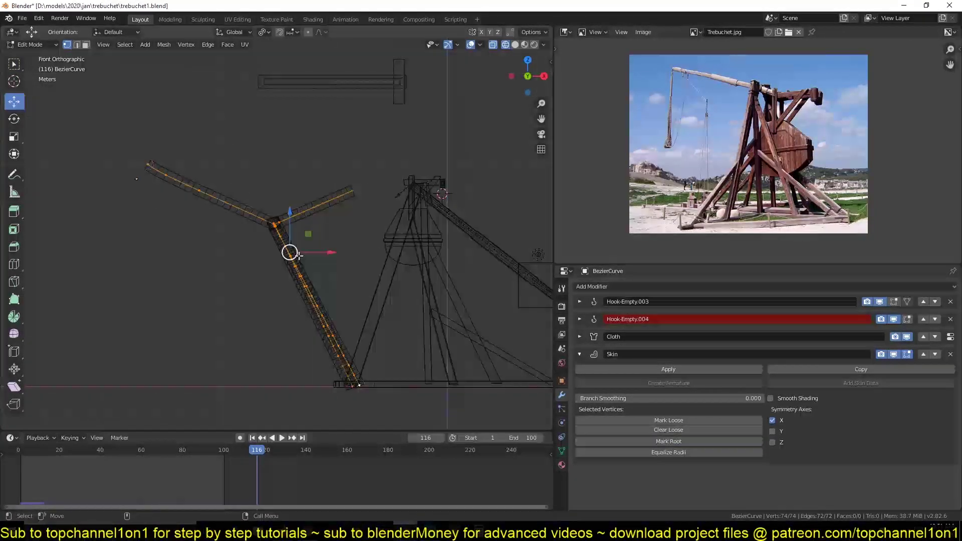
key("ctrl+a")
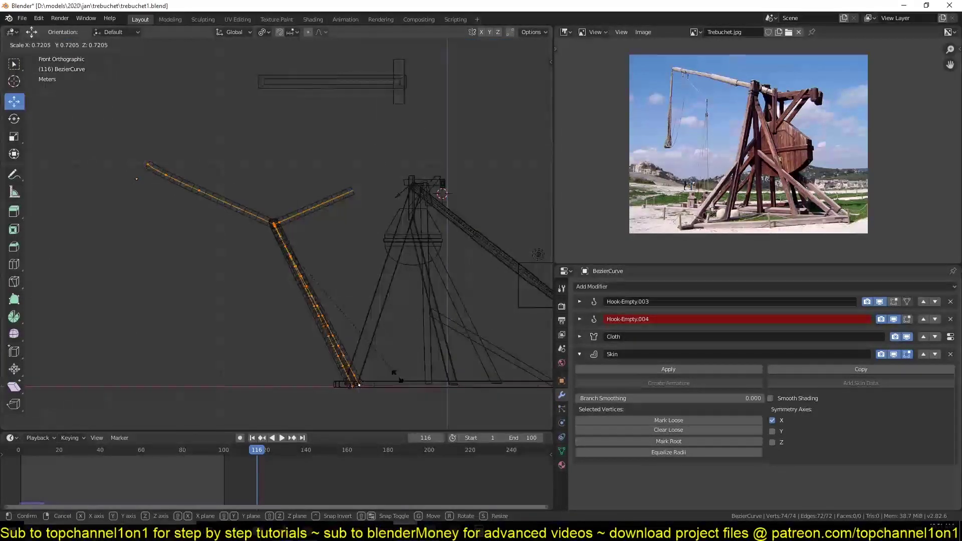
left_click(320, 292)
key("ctrl+Tab")
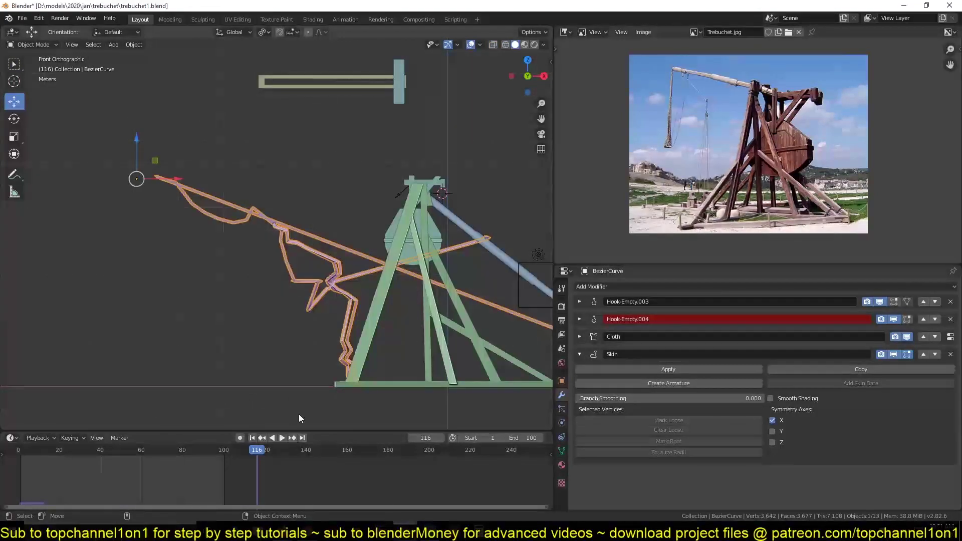
Step: Play the animation in solid shading to check how the thinned rope moves
key("space")
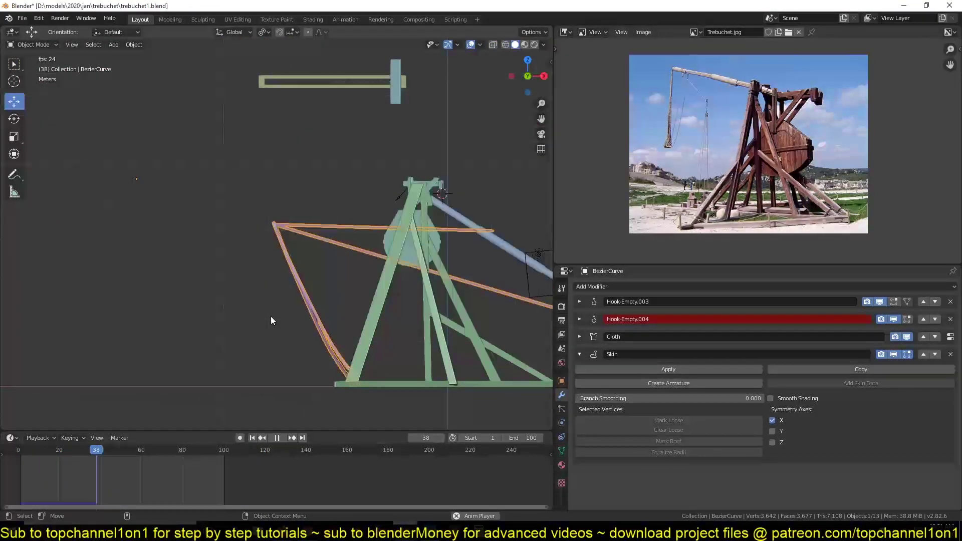
key("Escape")
key("space")
key("Escape")
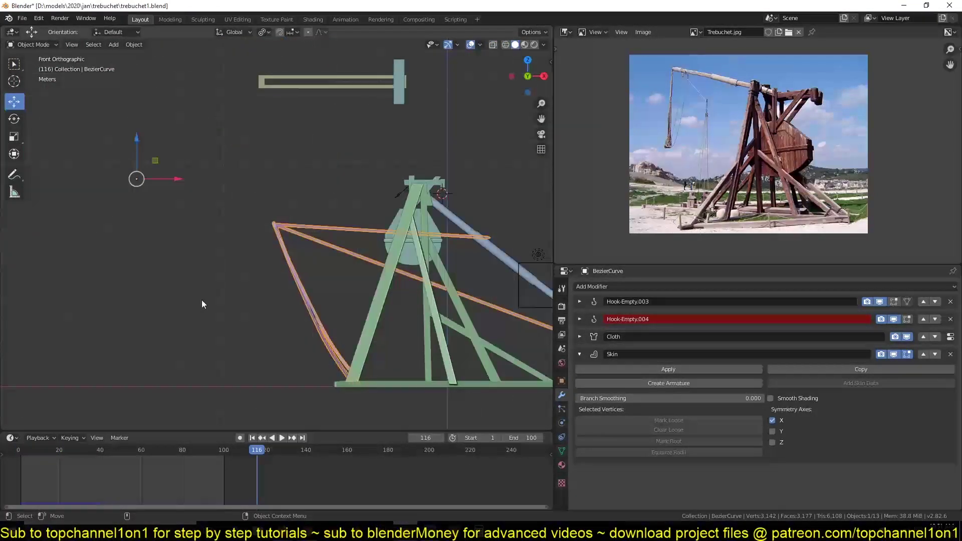
Step: At frame 8, select the vertices around the rope's junction and remove them from the vertex group named Group
left_click(35, 457)
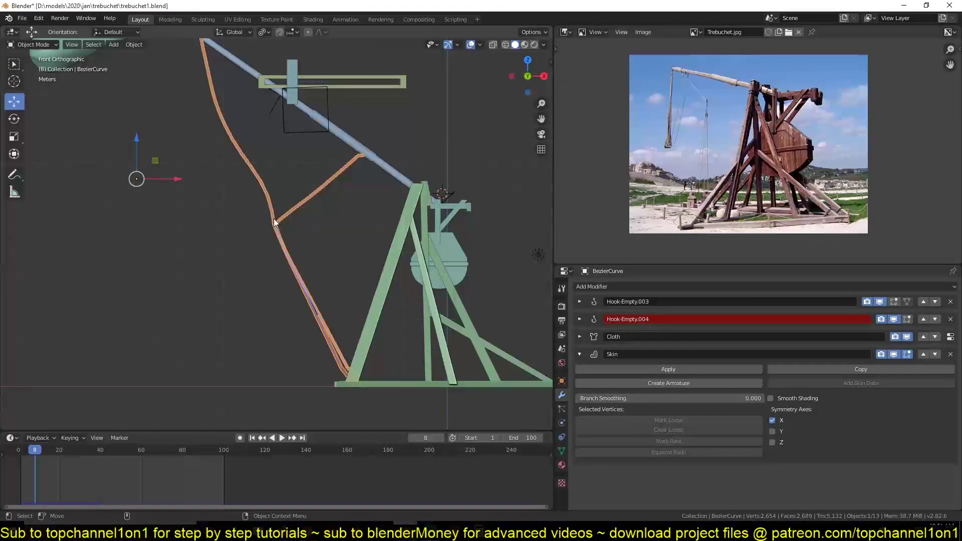
scroll(279, 243, "up", 3)
key("Tab")
key("z")
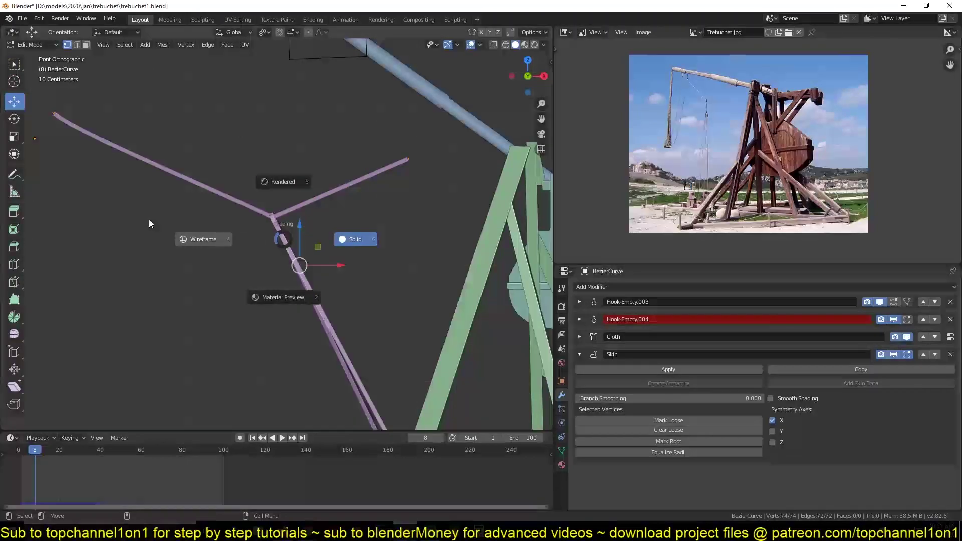
left_click(149, 221)
scroll(271, 216, "up", 8)
key("alt+a")
key("c")
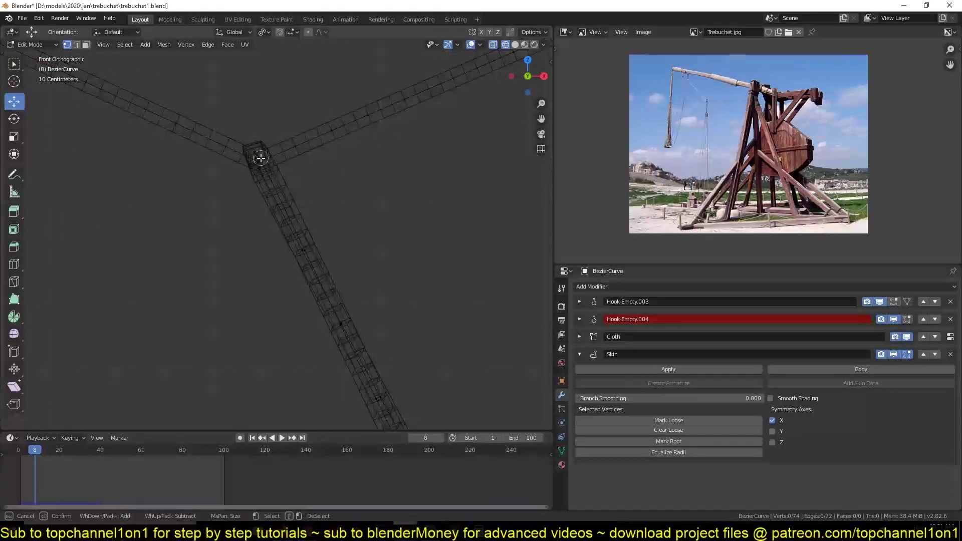
left_click(258, 160)
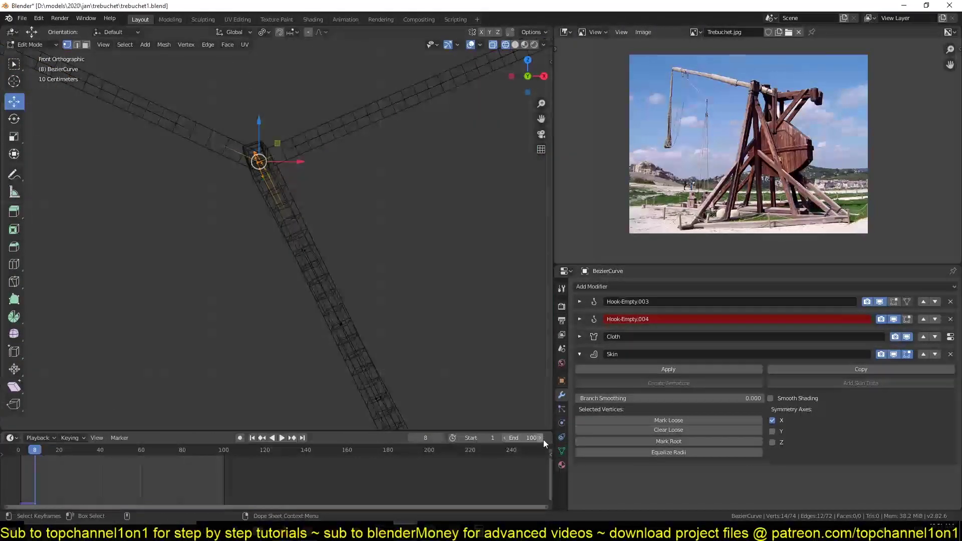
left_click(562, 451)
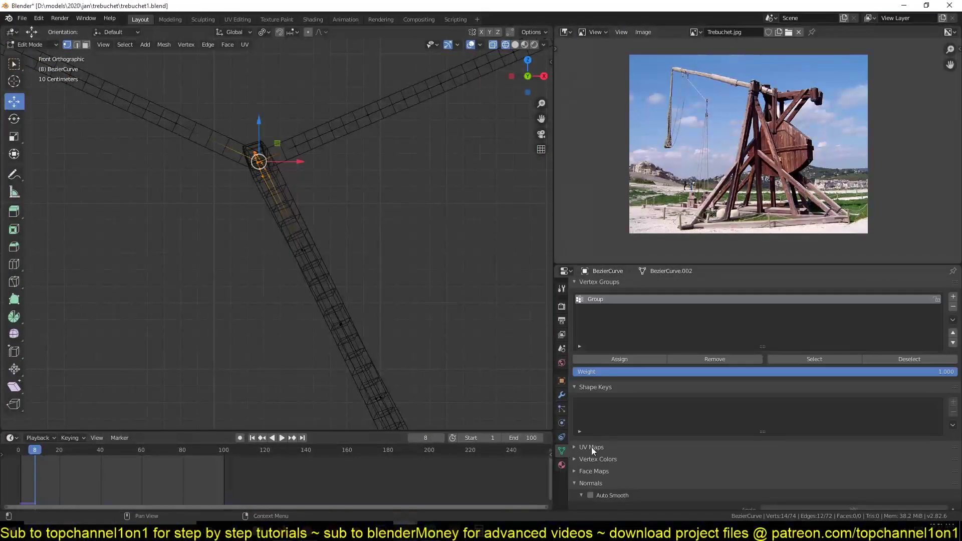
left_click(732, 359)
key("Tab")
Step: Replay the animation with the whole trebuchet in view to test the rope with its junction unpinned
scroll(237, 261, "down", 8)
left_click(230, 449)
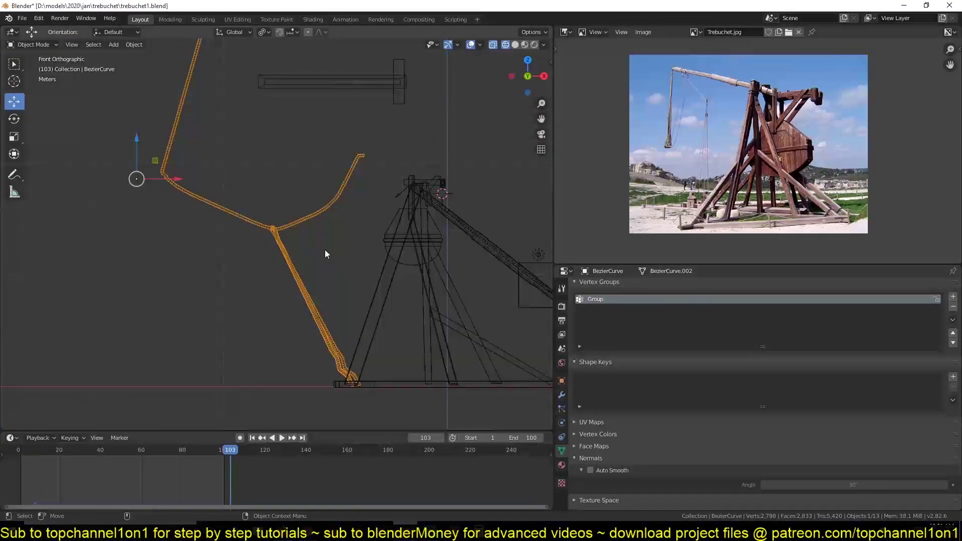
scroll(331, 241, "down", 4)
key("space")
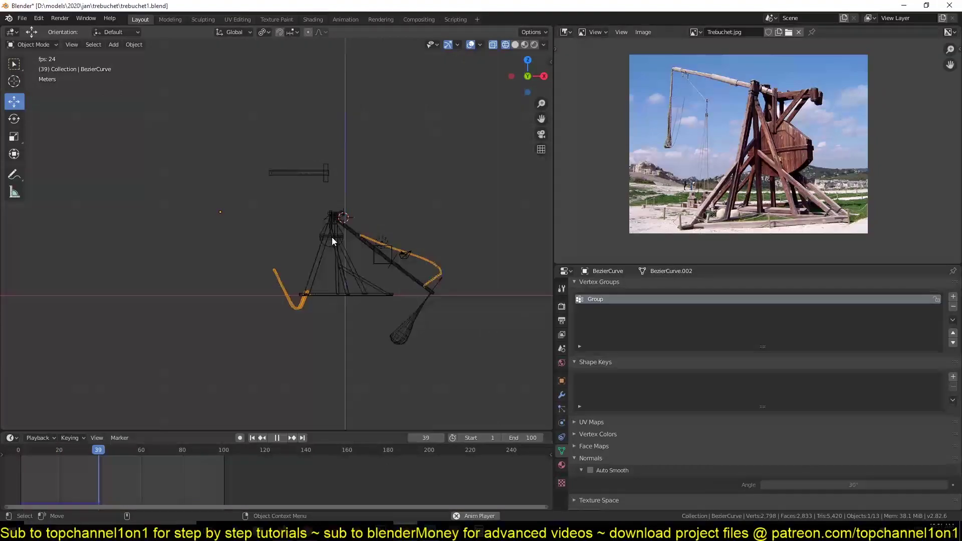
key("Up")
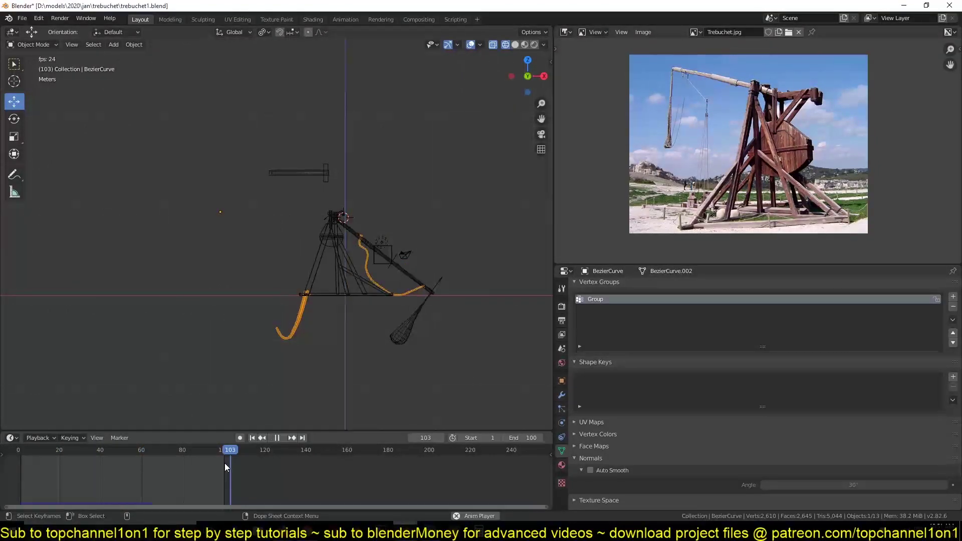
key("space")
key("KP_1")
Step: Examine the rope's junction end up close in solid shading at frame 12
scroll(263, 307, "up", 5)
key("z")
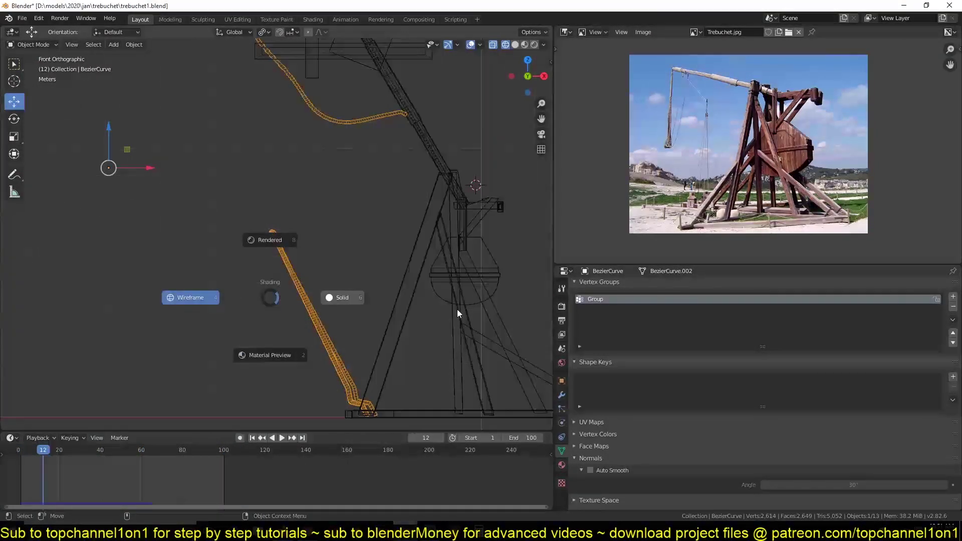
left_click(457, 313)
middle_click_drag(457, 313, 340, 306)
scroll(307, 307, "up", 5)
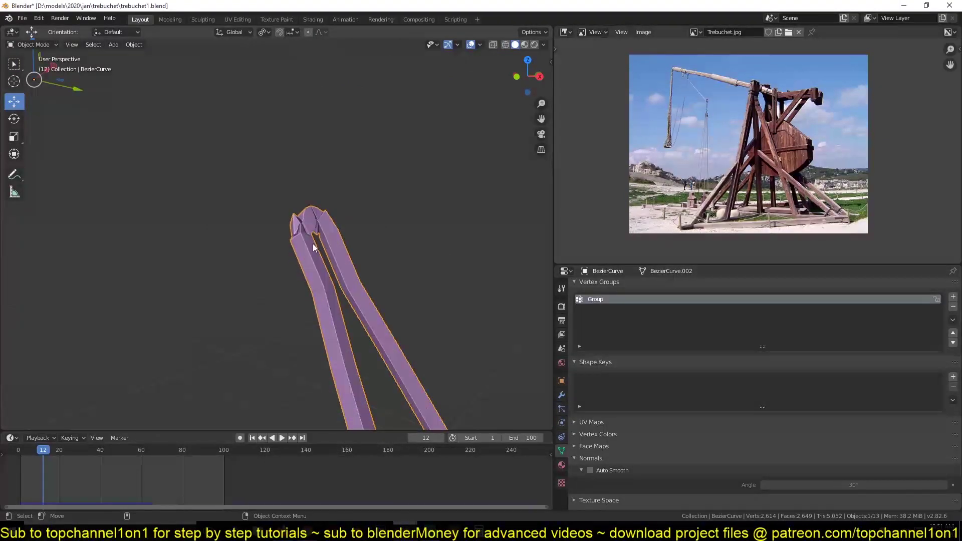
scroll(340, 303, "down", 5)
key("KP_1")
Step: At frame 0, select the vertices at the rope's junction and merge them at their center
right_click_drag(212, 495, 1, 483, "shift")
scroll(394, 236, "up", 9)
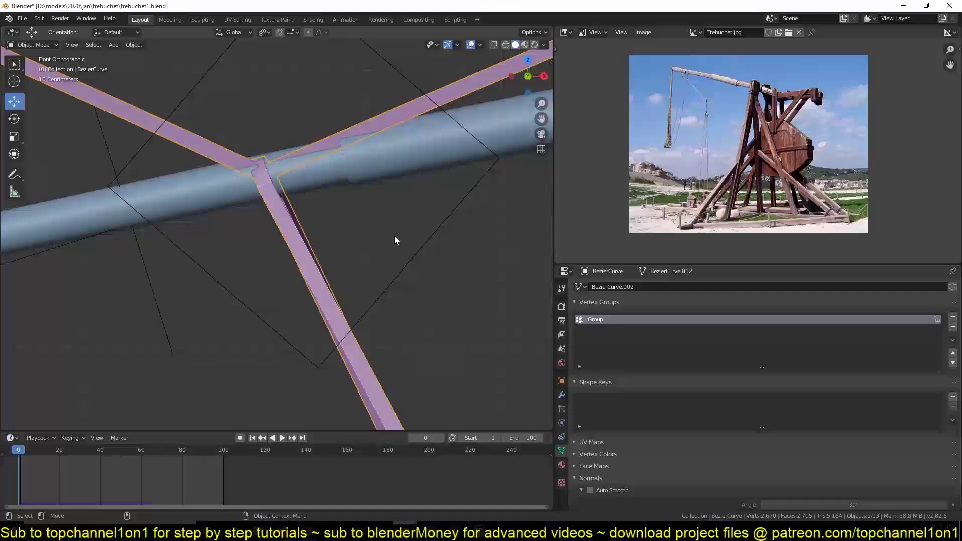
mouse_move(395, 236)
middle_mouse_down()
mouse_move(353, 266)
mouse_move(300, 185)
middle_mouse_up()
key("shift+z")
mouse_move(248, 146)
middle_mouse_down()
mouse_move(269, 231)
mouse_move(376, 260)
mouse_move(329, 261)
mouse_move(464, 276)
mouse_move(451, 233)
mouse_move(451, 248)
middle_mouse_up()
key("Tab")
key("alt+a")
key("c")
scroll(451, 232, "down", 3)
left_click(448, 233)
key("Escape")
key("m")
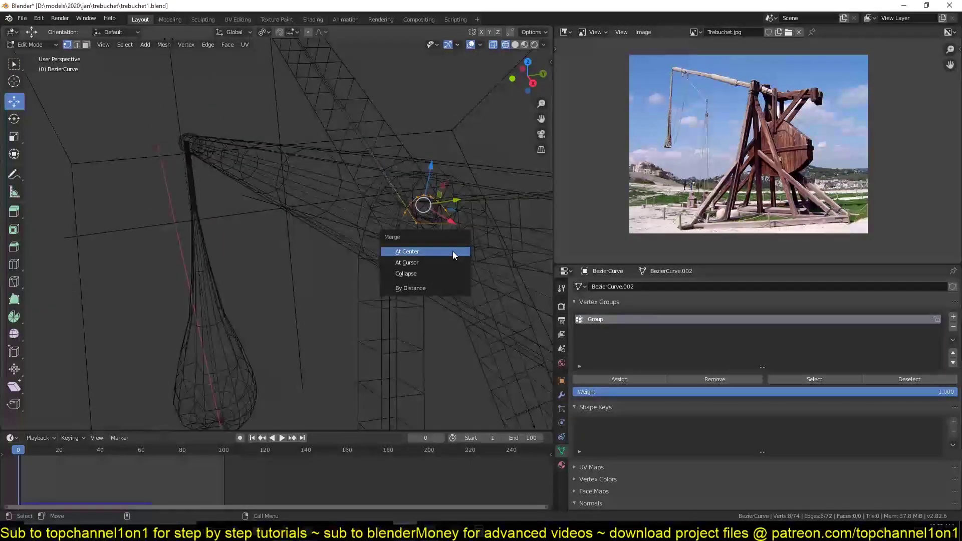
left_click(452, 251)
key("Tab")
Step: Check the merged junction from the front and play the animation to test the rope's motion in solid shading
key("KP_1")
scroll(370, 266, "up", 3)
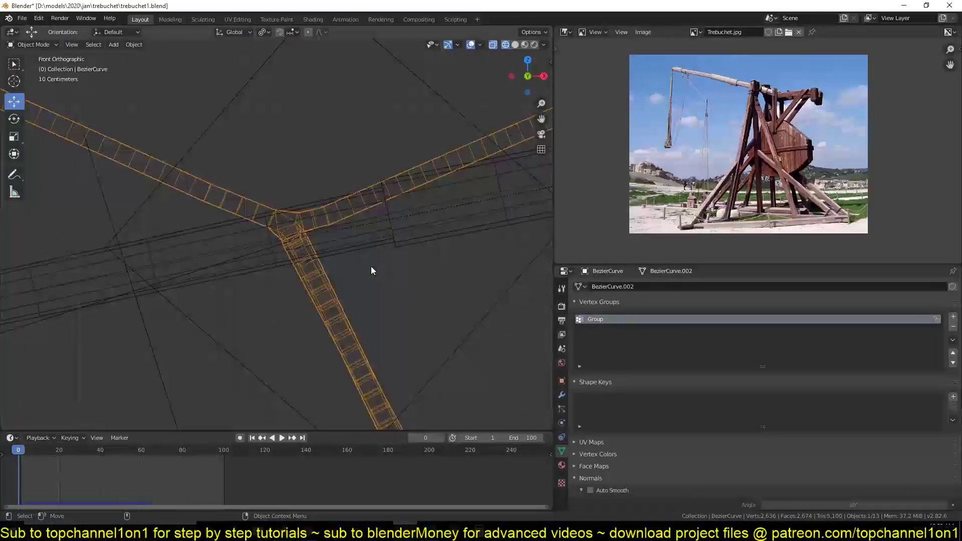
scroll(370, 266, "down", 2)
left_click(282, 437)
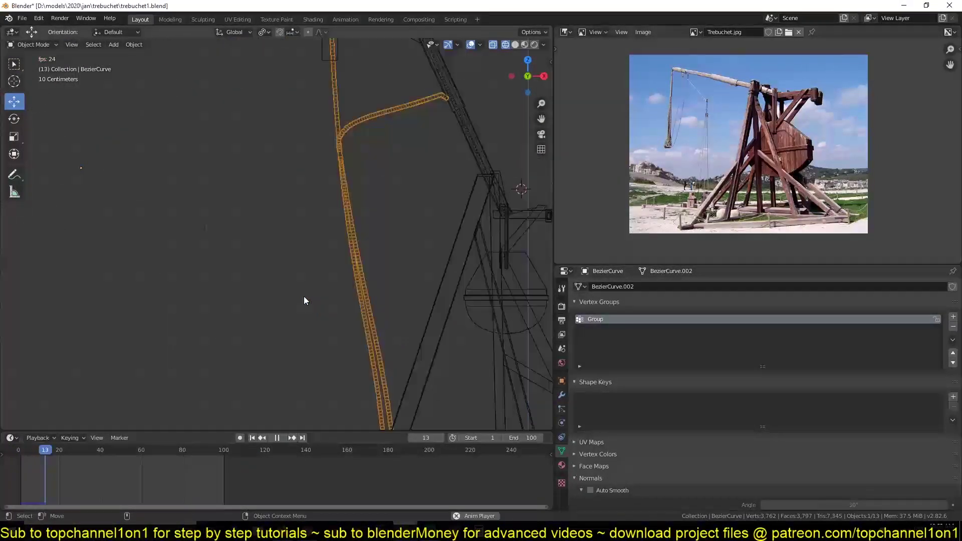
scroll(304, 297, "down", 5)
key("shift+z")
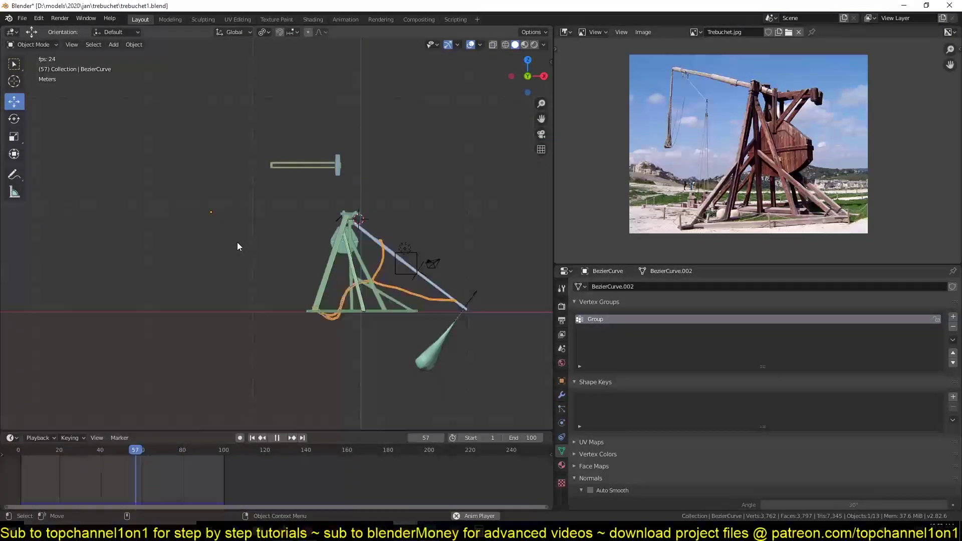
Step: Examine the looping trebuchet animation from several angles and distances
middle_click_drag(237, 246, 350, 250)
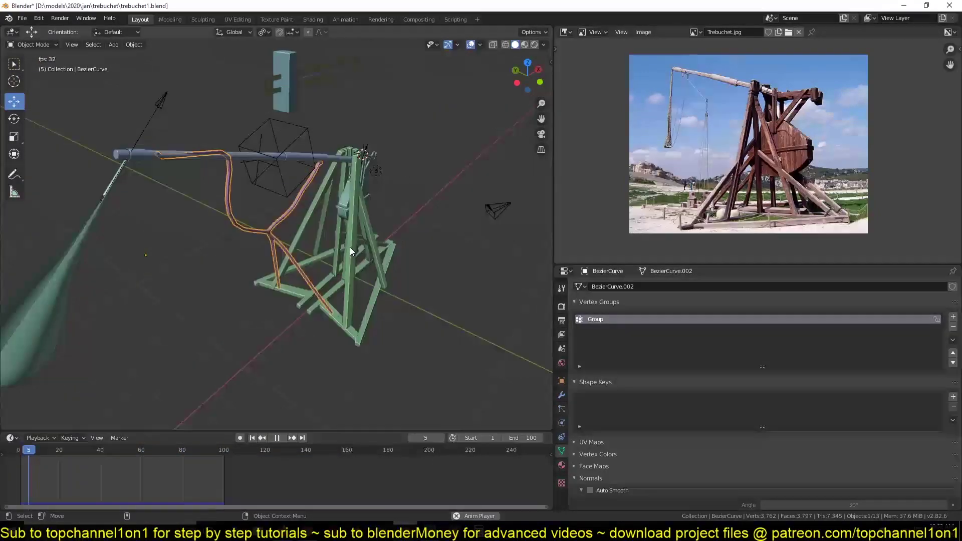
left_click(368, 231)
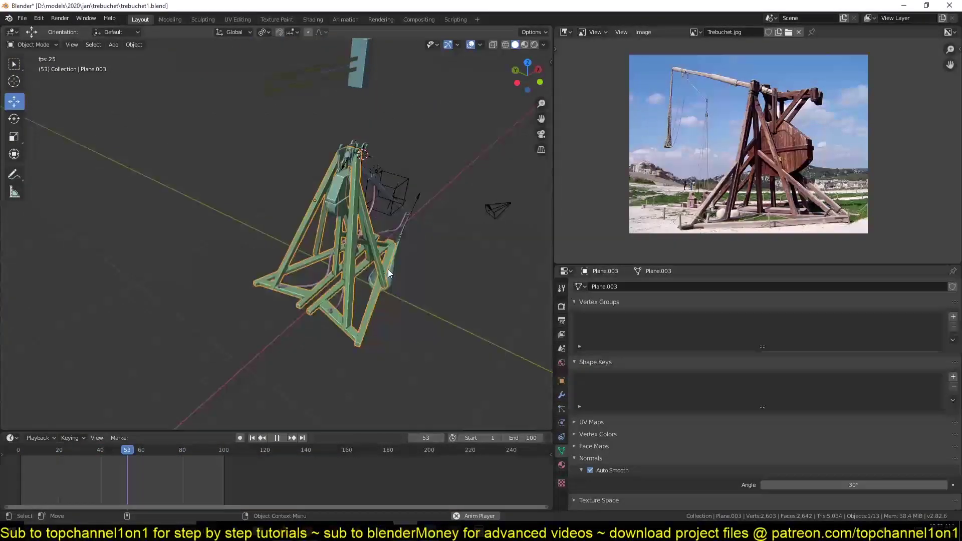
middle_click_drag(383, 214, 410, 260)
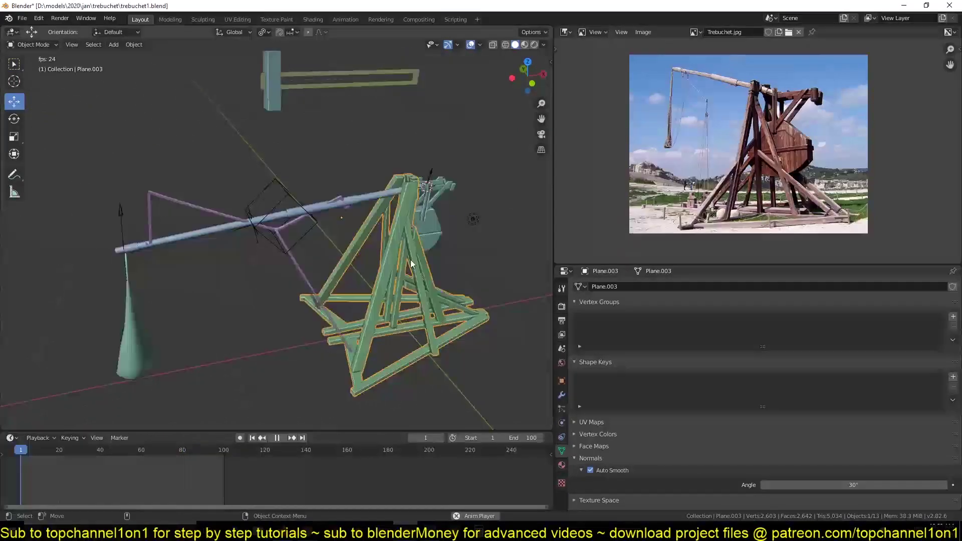
scroll(410, 260, "down", 4)
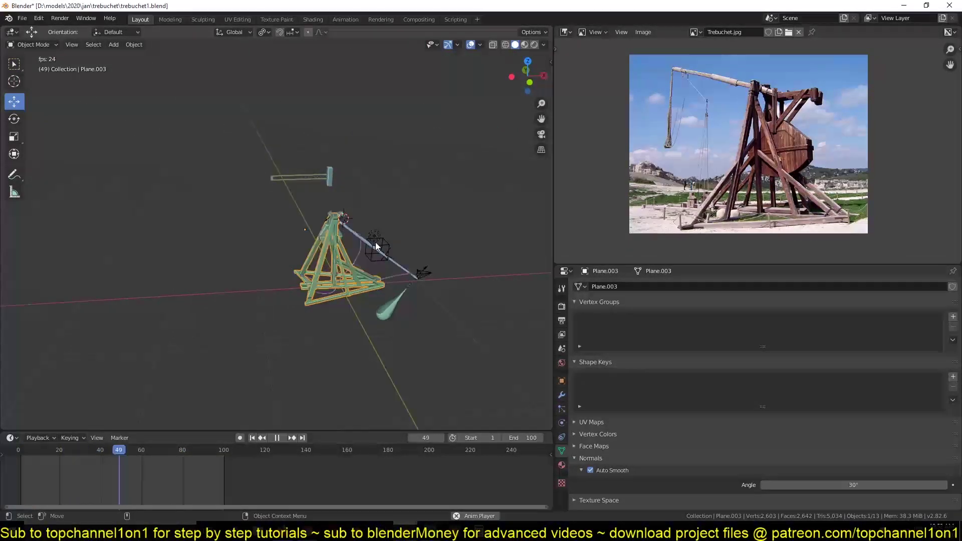
scroll(399, 256, "up", 4)
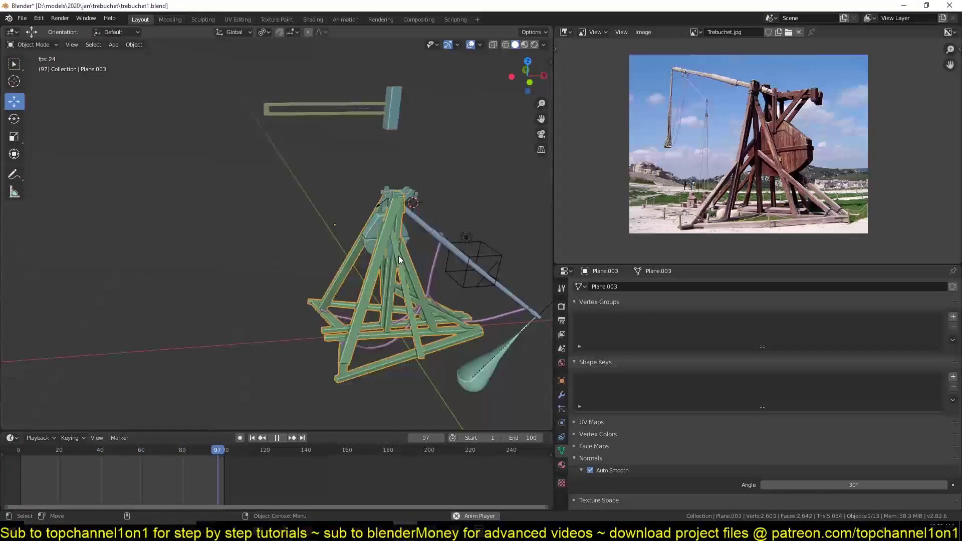
middle_click_drag(399, 256, 374, 243)
scroll(373, 243, "down", 4)
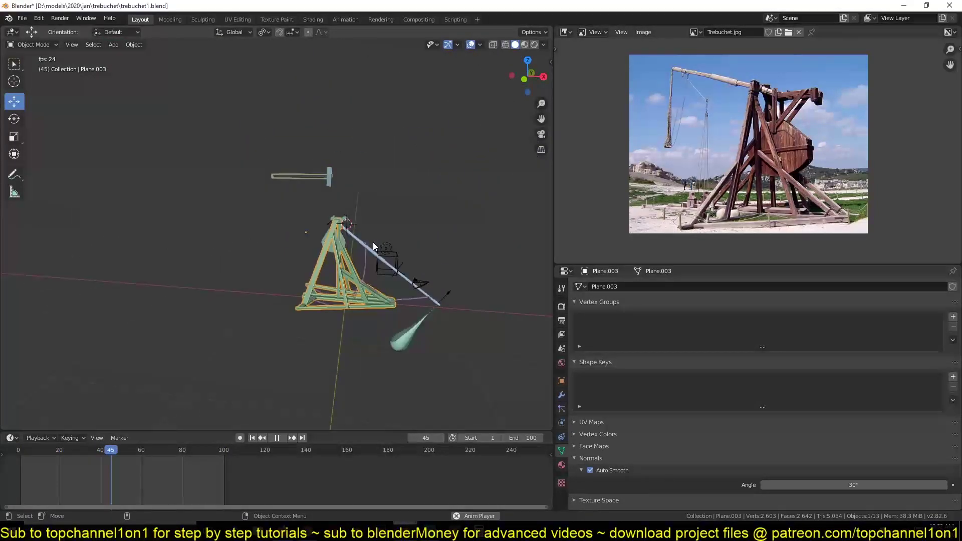